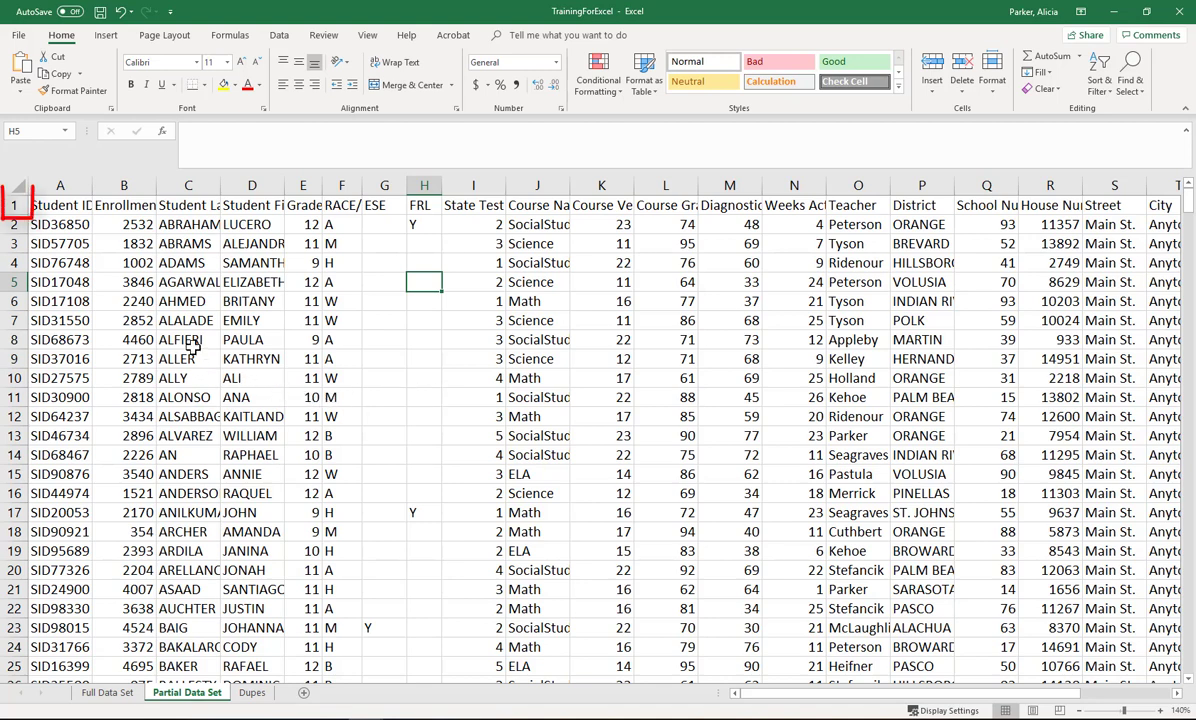
Wrap the text of header row 1 and align it to the top of its cells
left_click(16, 205)
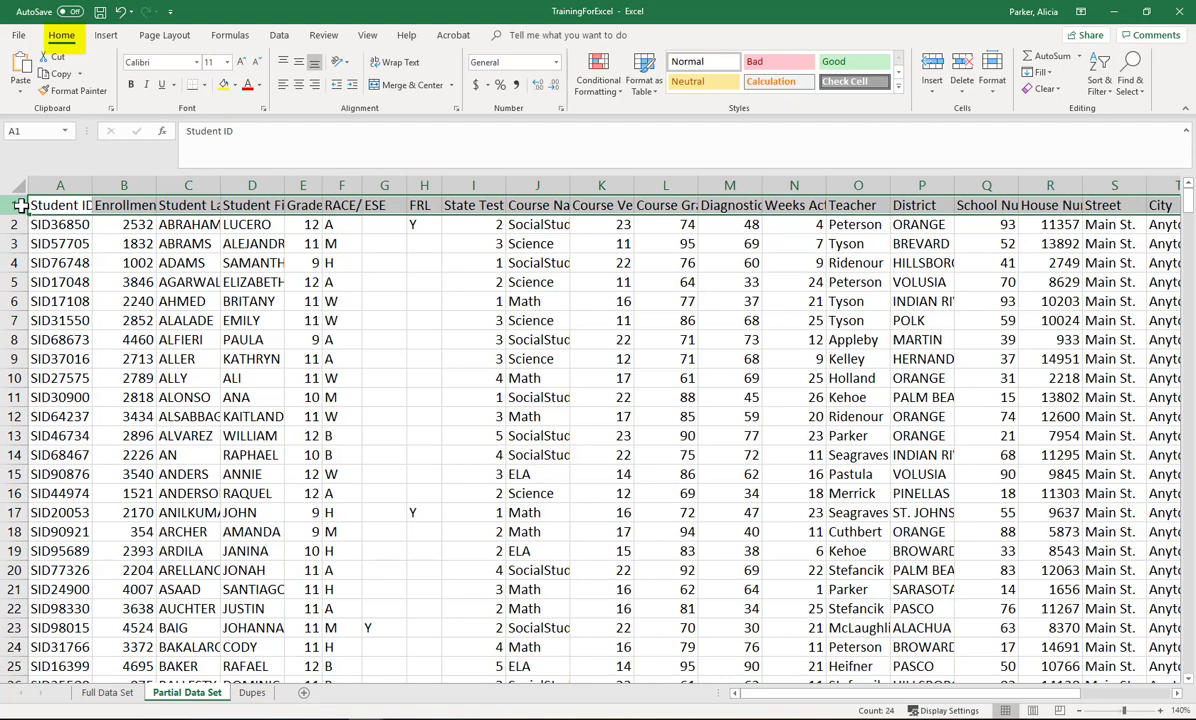
left_click(390, 64)
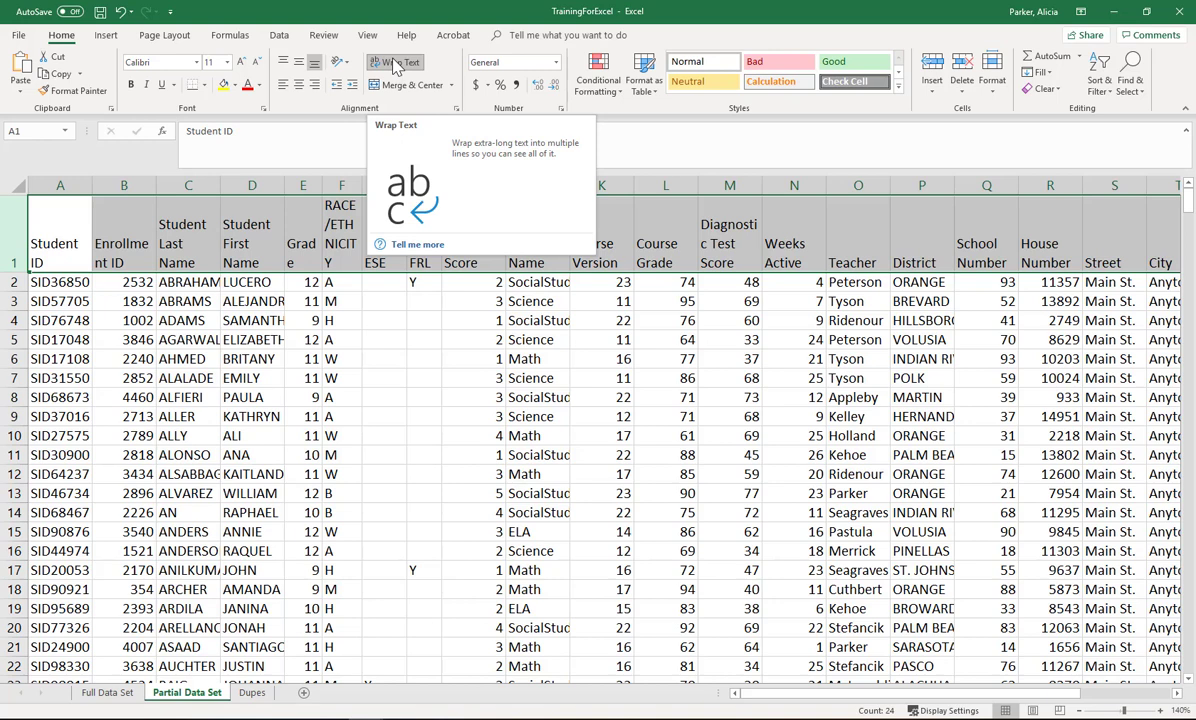
left_click(285, 64)
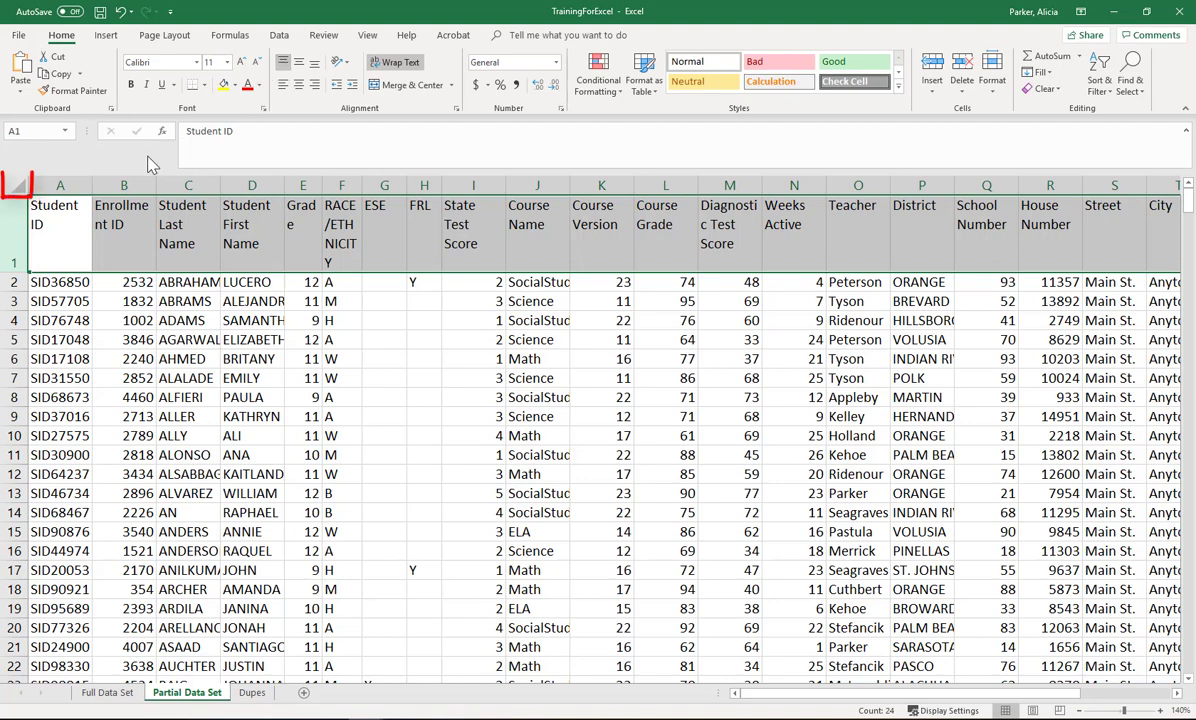
AutoFit the widths of all columns in the sheet to their contents and clear the selection
left_click(20, 184)
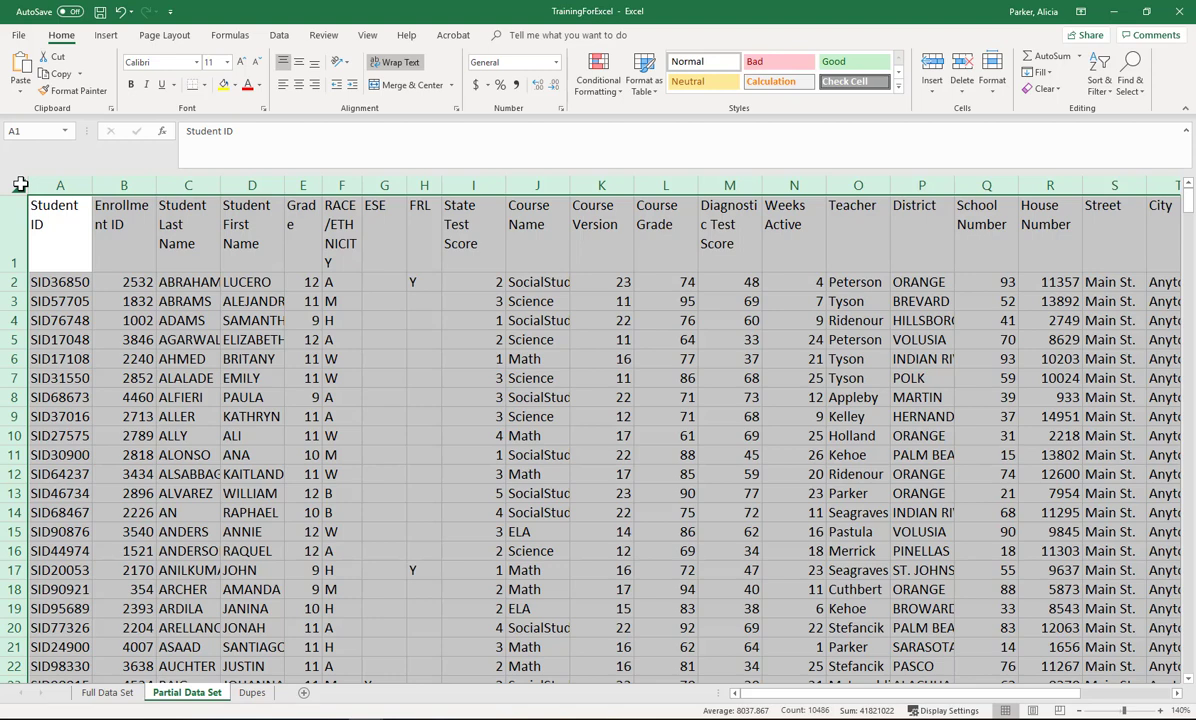
double_click(284, 185)
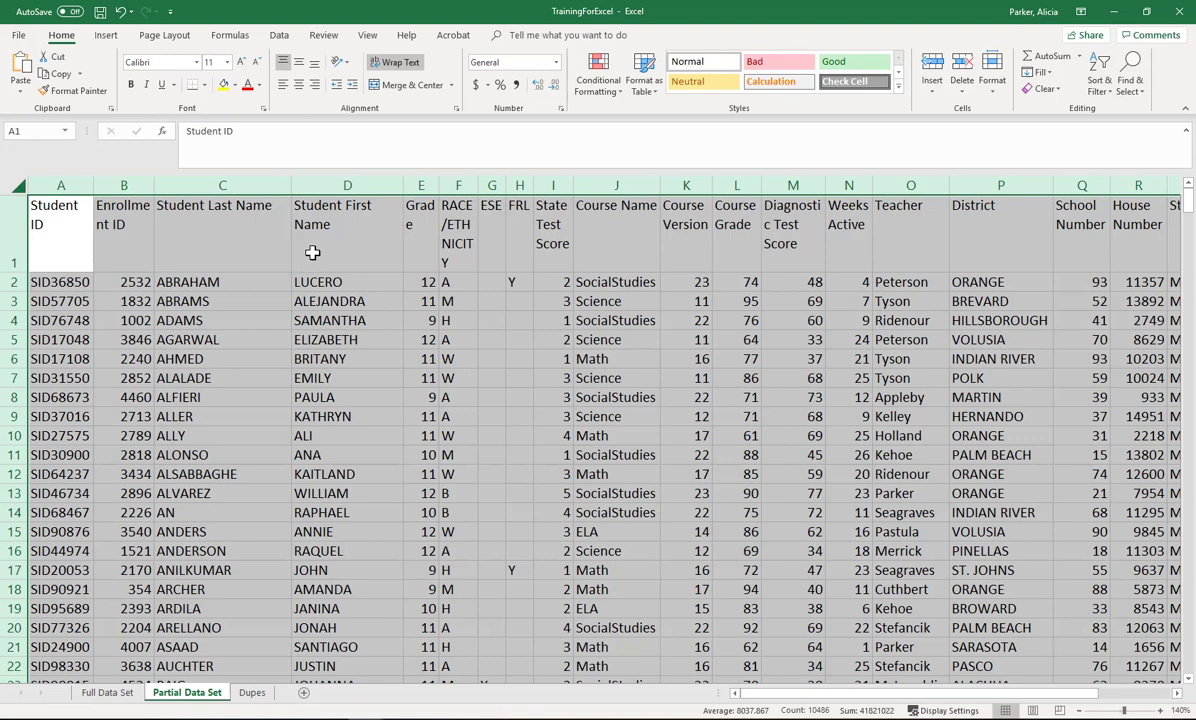
left_click(341, 316)
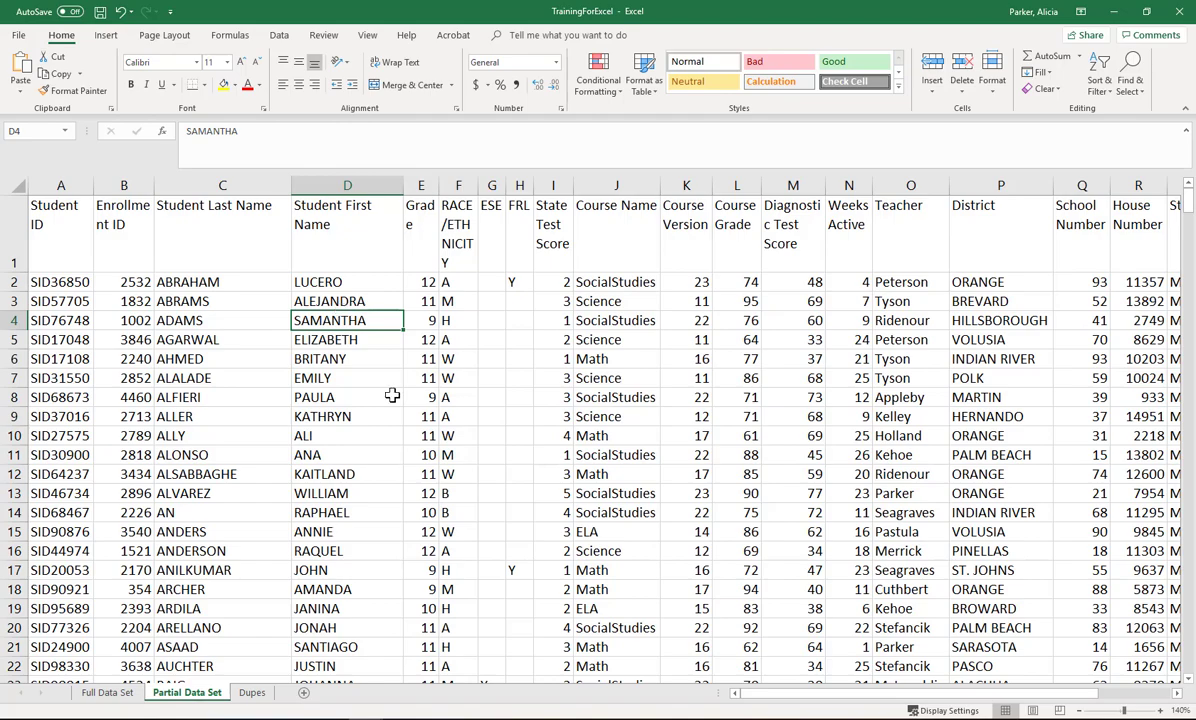
Examine the student records beyond row 100 and across to column X, without the header row in view
scroll(392, 396, "down", 10)
scroll(392, 396, "down", 6)
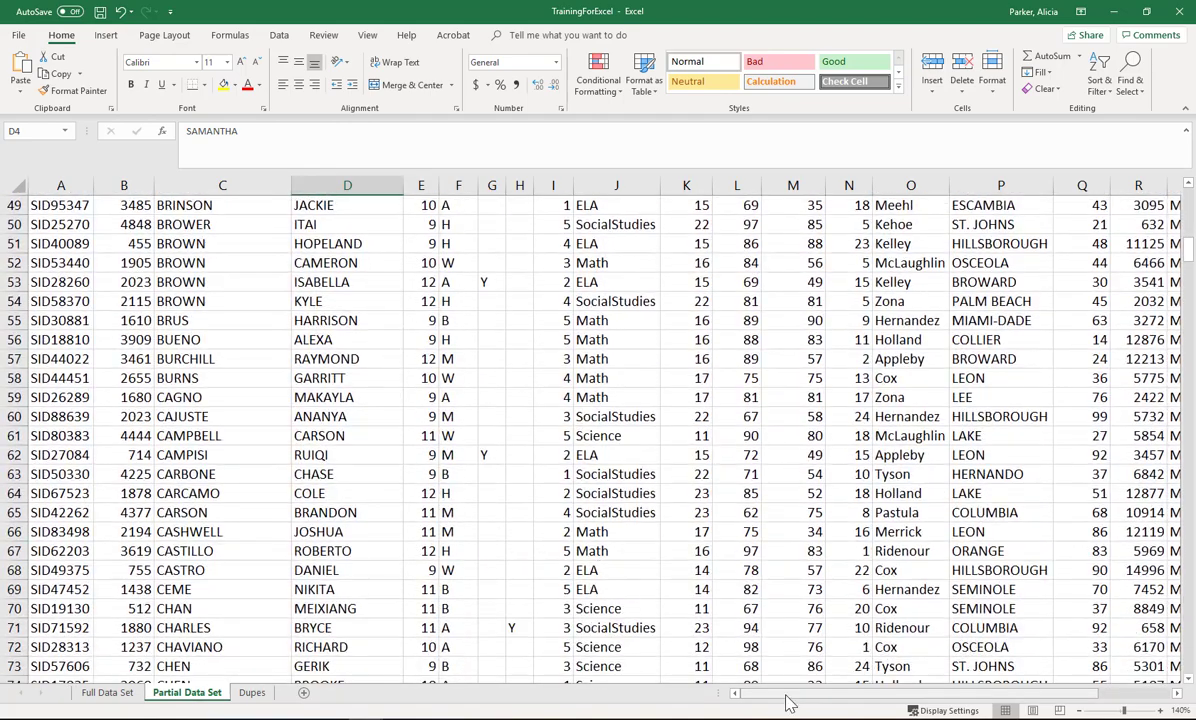
left_click_drag(790, 693, 873, 688)
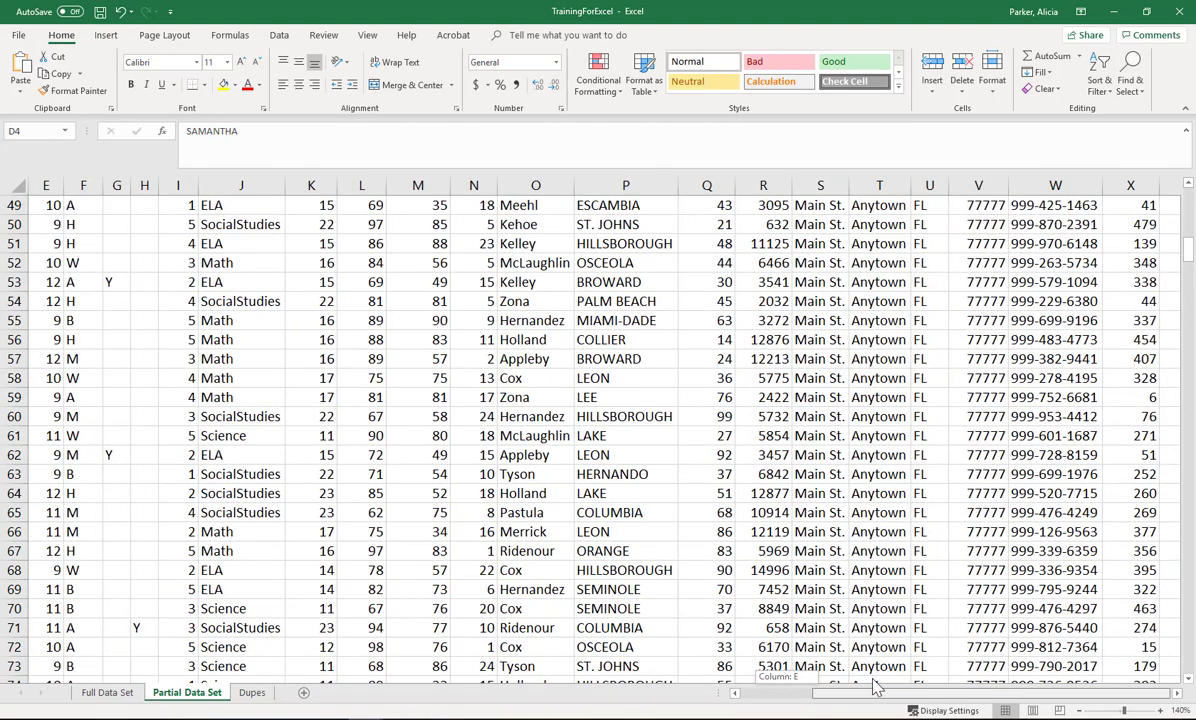
scroll(388, 541, "down", 2)
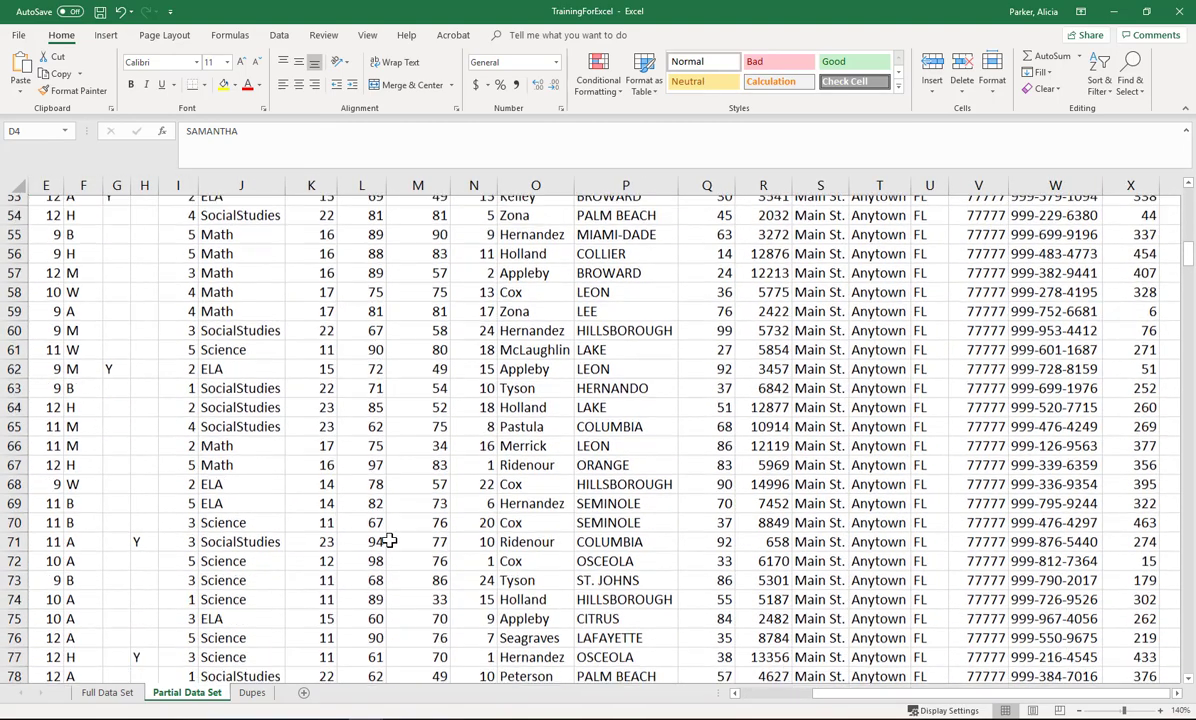
scroll(388, 541, "down", 9)
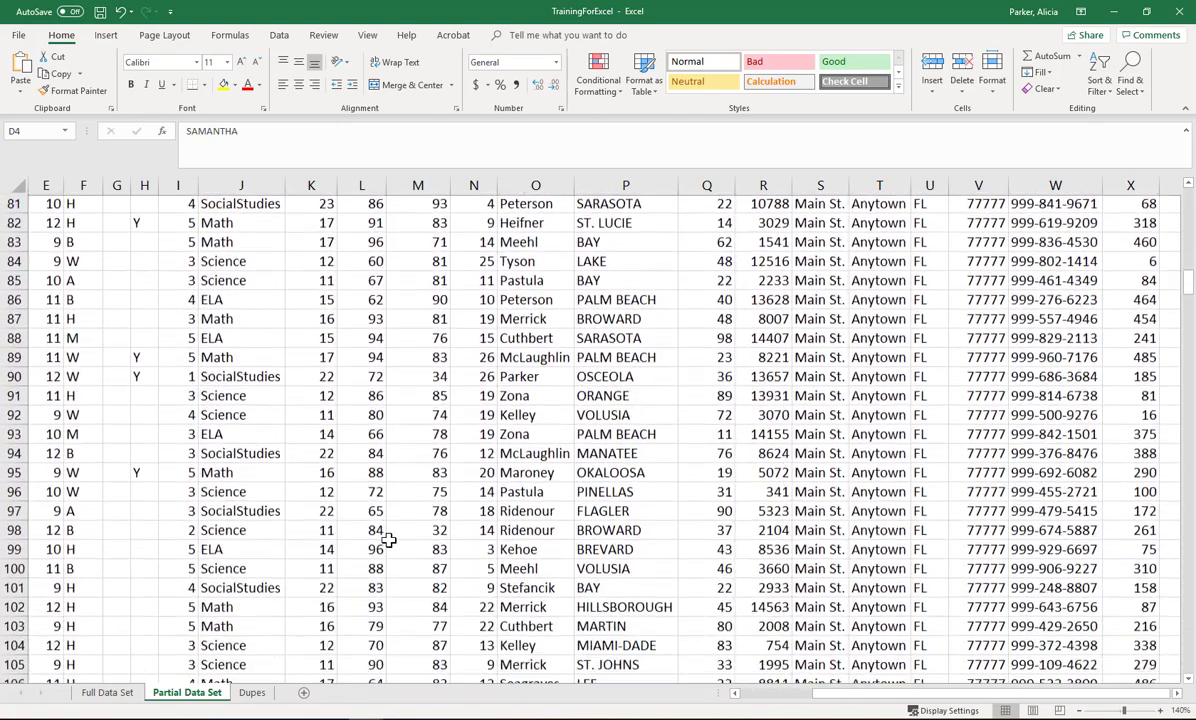
scroll(388, 541, "down", 5)
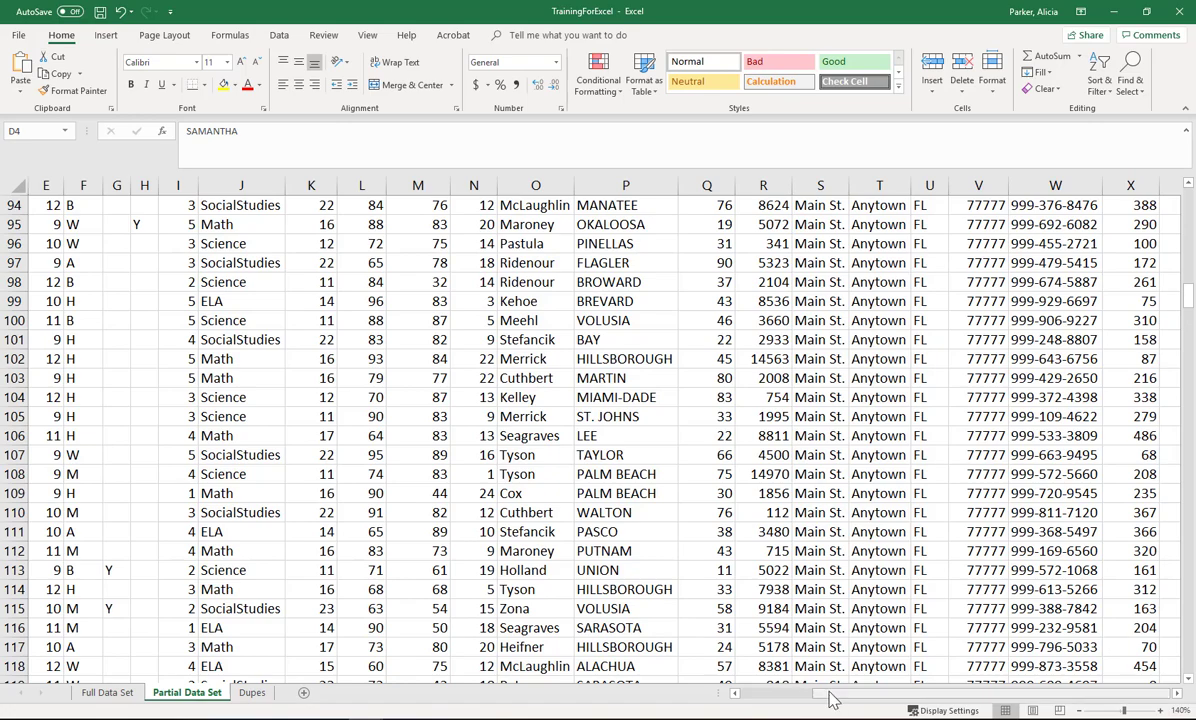
left_click_drag(830, 697, 788, 714)
left_click(432, 531)
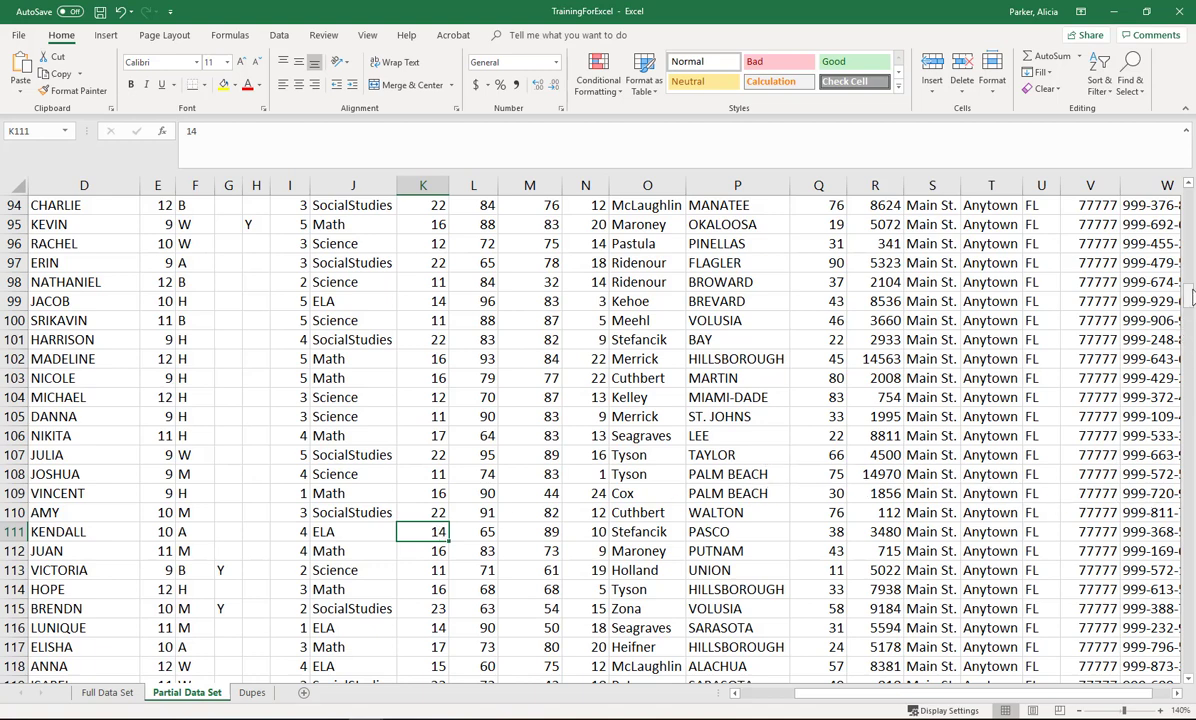
Freeze the top row with the column headers and check that it holds while browsing the student records
left_click_drag(1190, 293, 1190, 203)
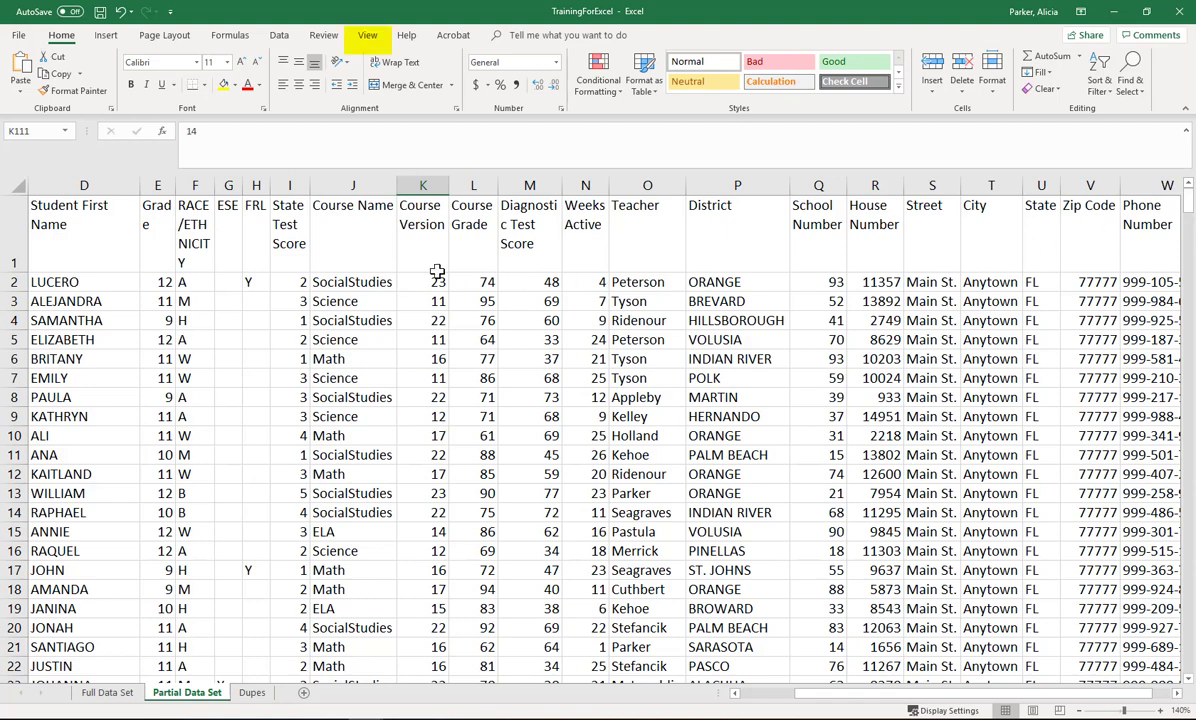
left_click(368, 37)
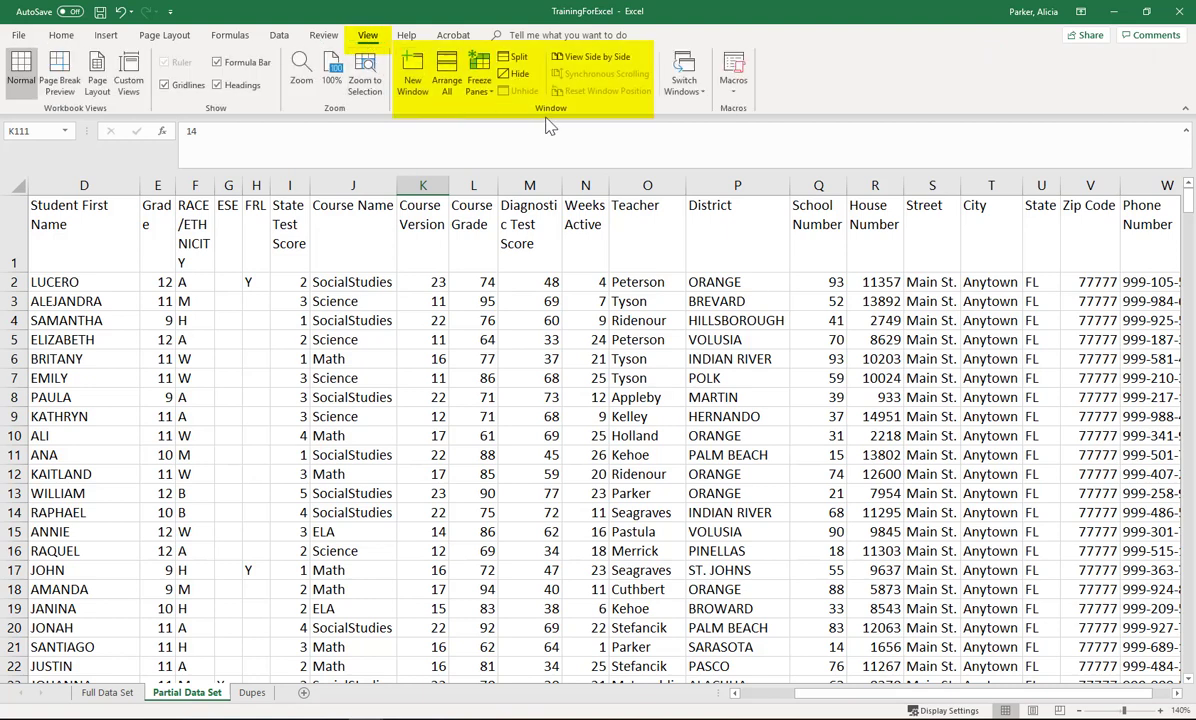
left_click(477, 95)
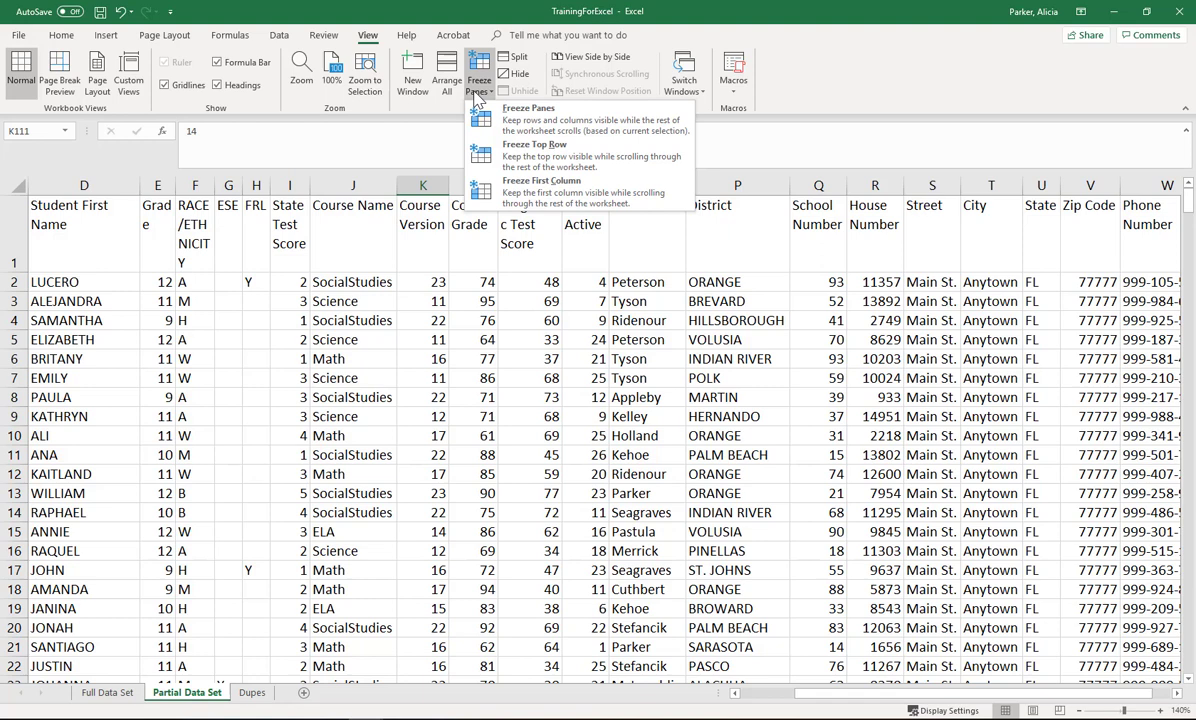
left_click(510, 153)
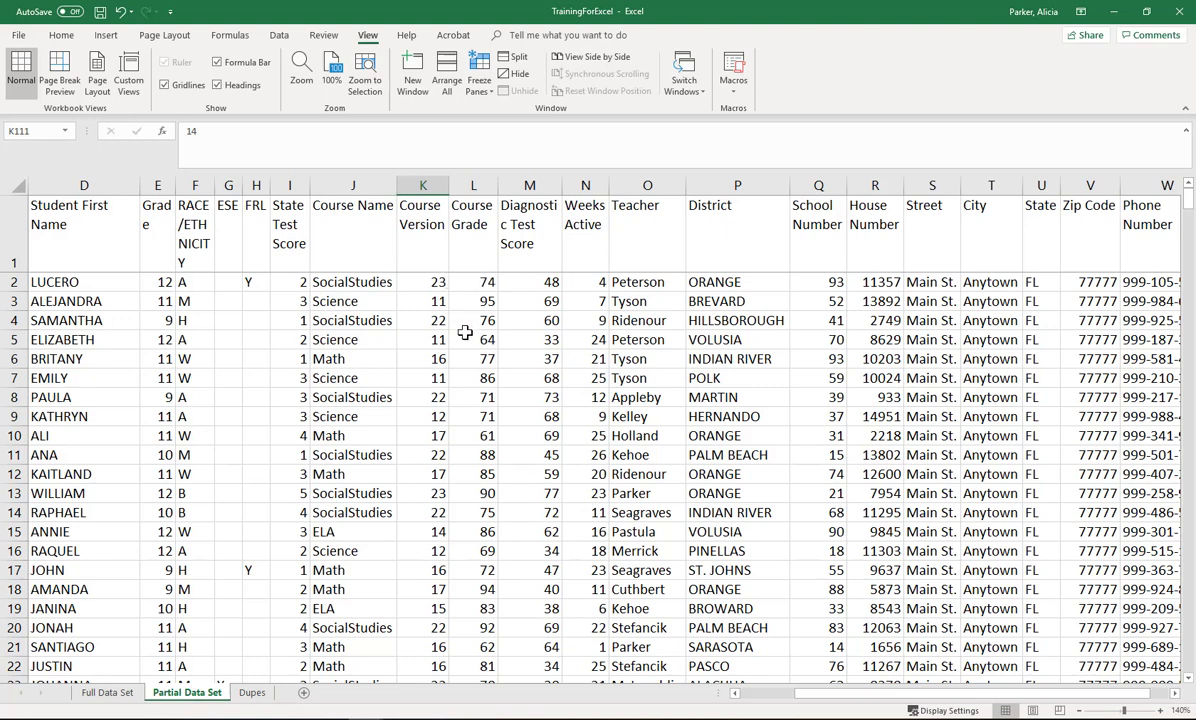
scroll(467, 381, "down", 6)
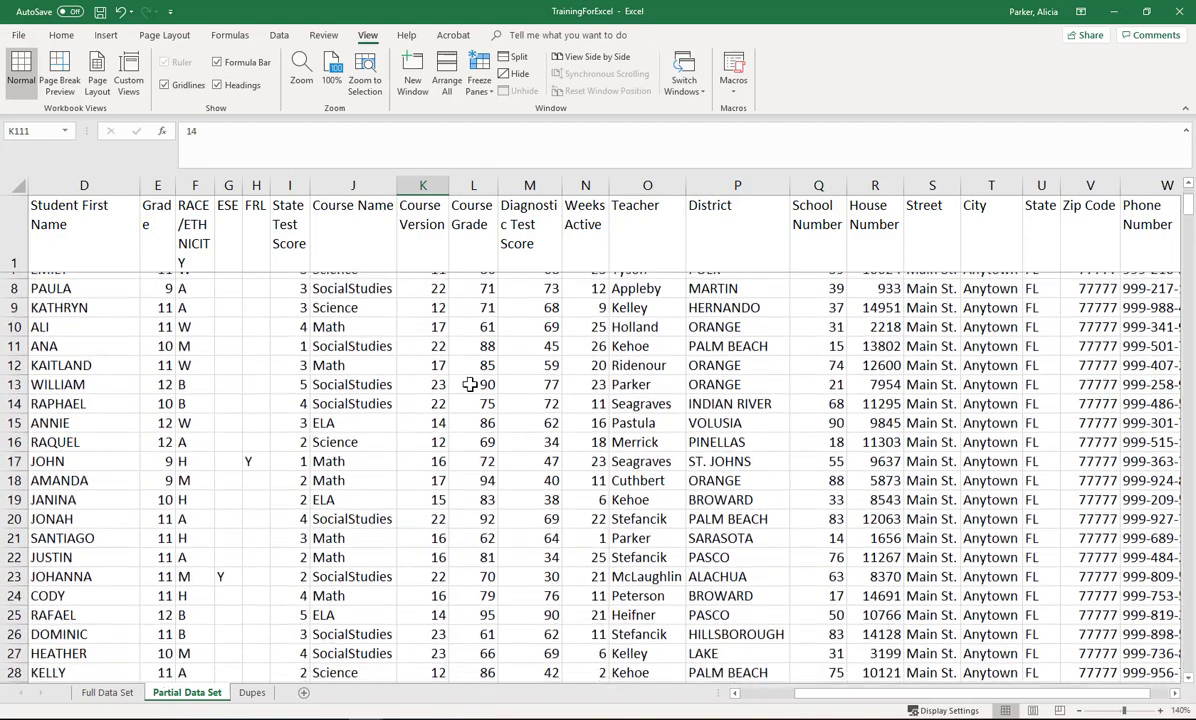
scroll(472, 388, "down", 9)
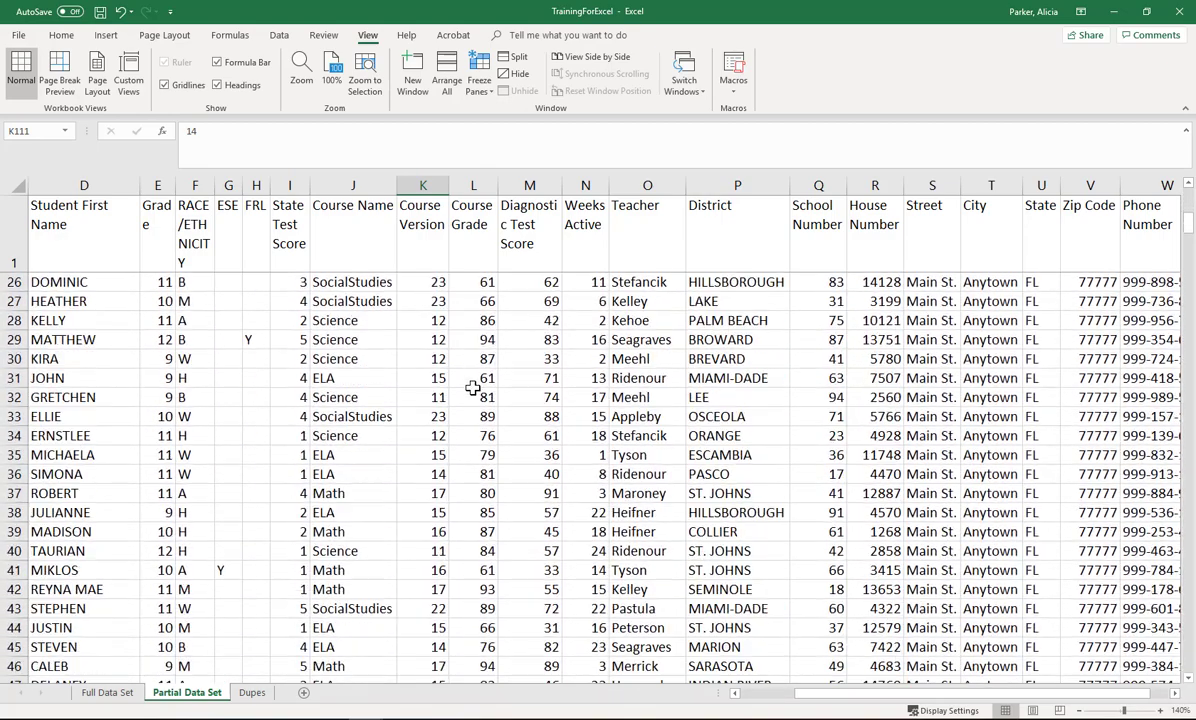
scroll(472, 388, "down", 9)
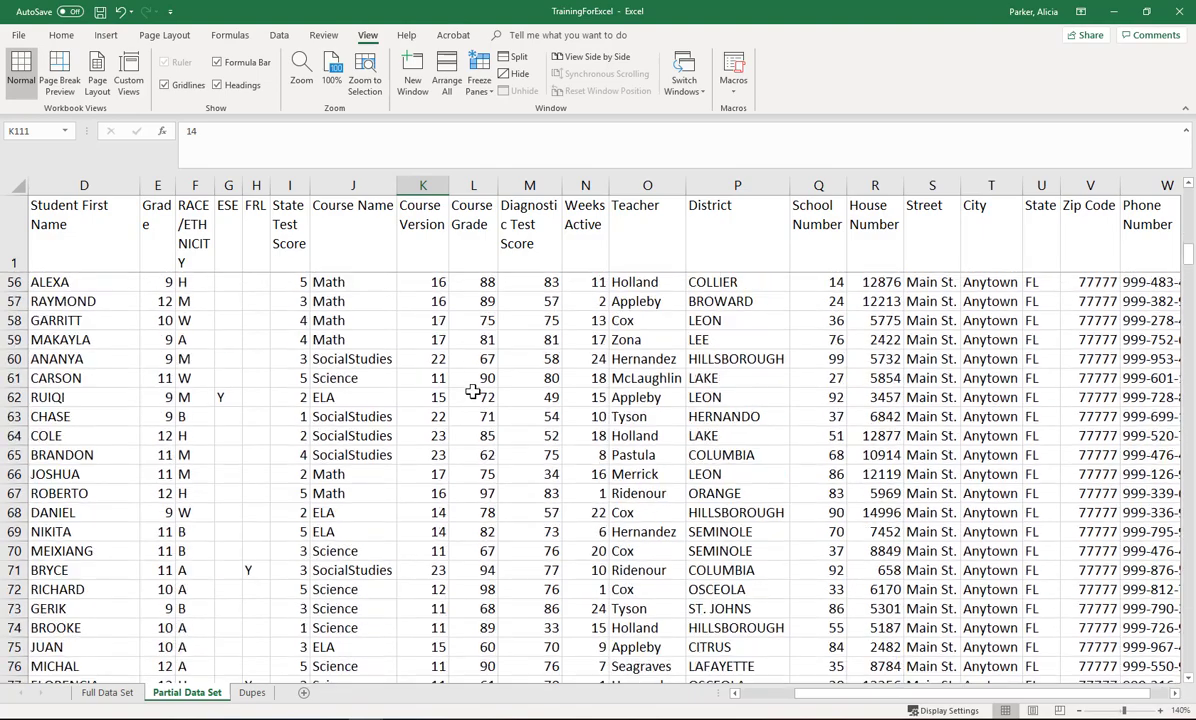
scroll(478, 402, "down", 2)
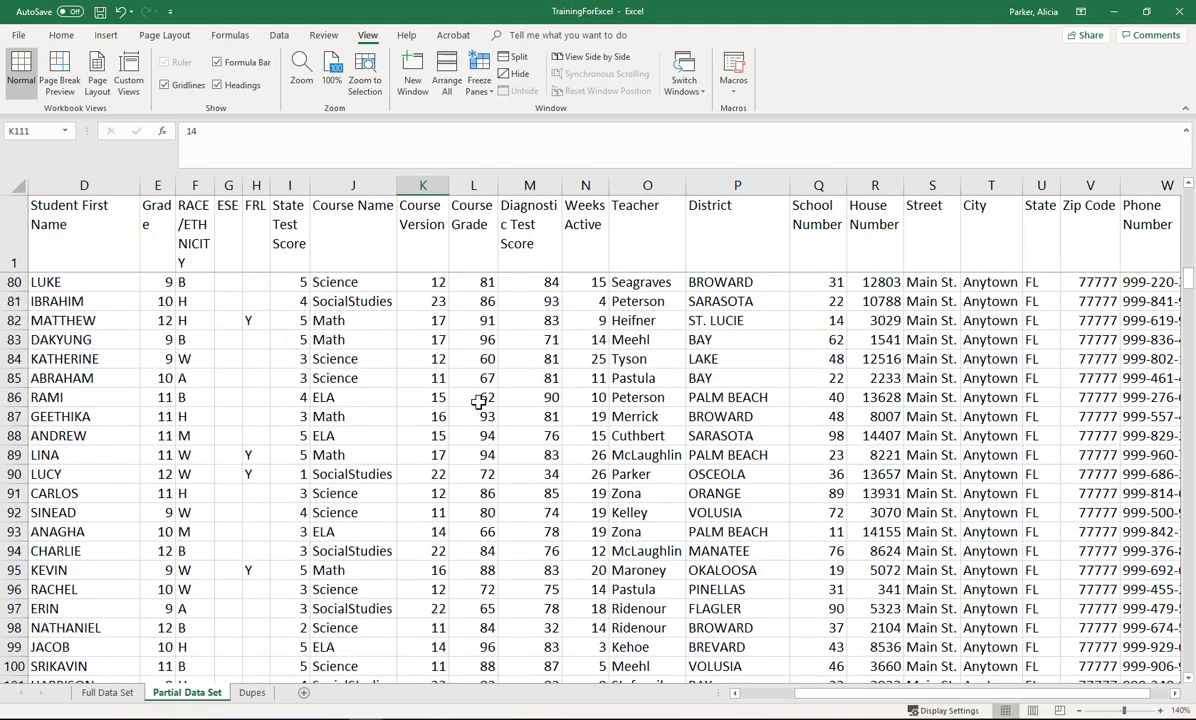
scroll(478, 402, "up", 2)
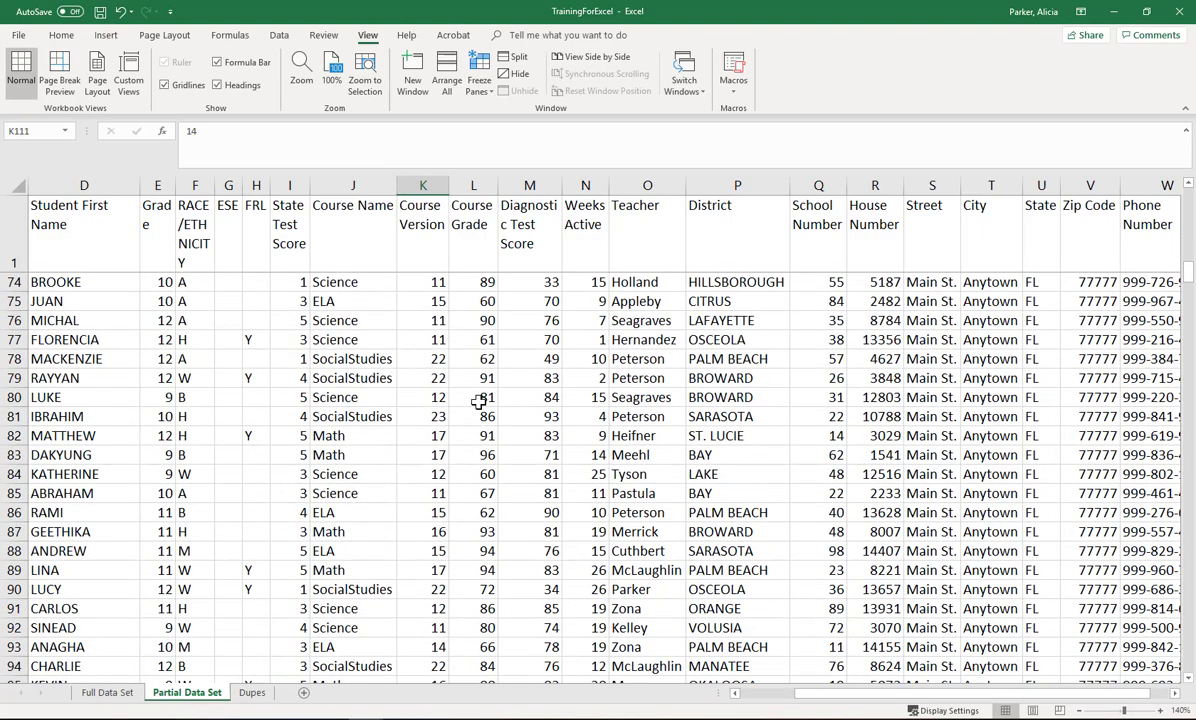
Unfreeze the panes and bring row 103 up as the first row in view
left_click(481, 88)
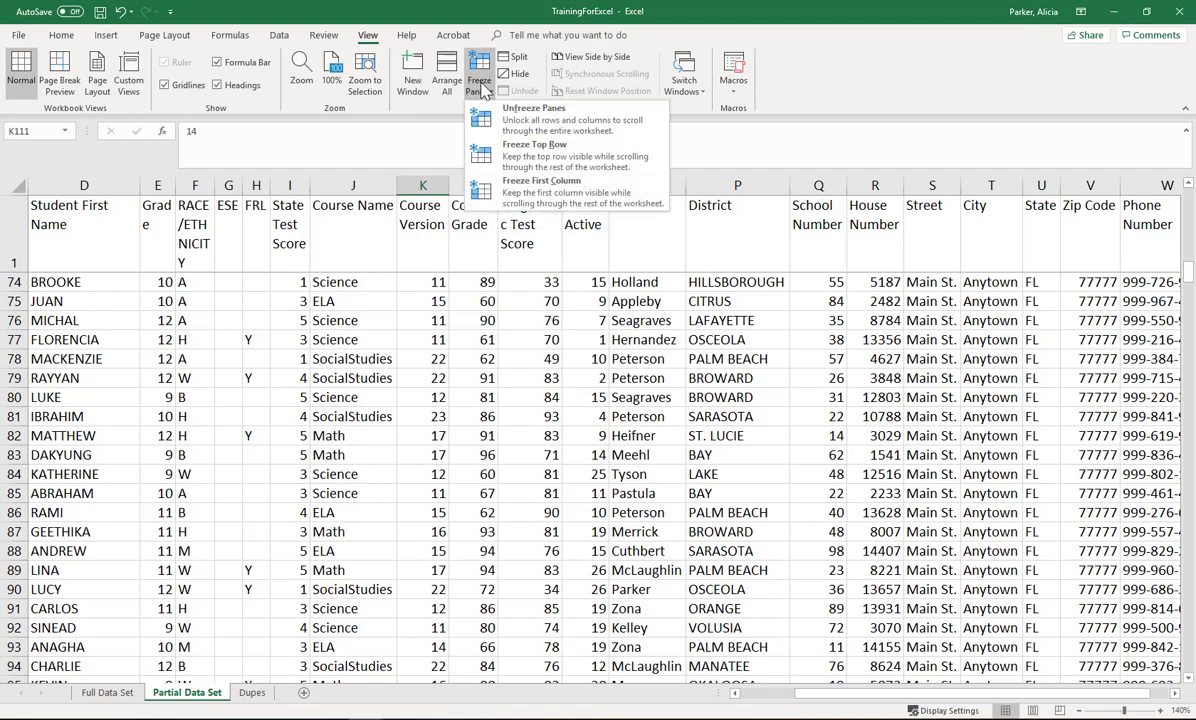
left_click(489, 120)
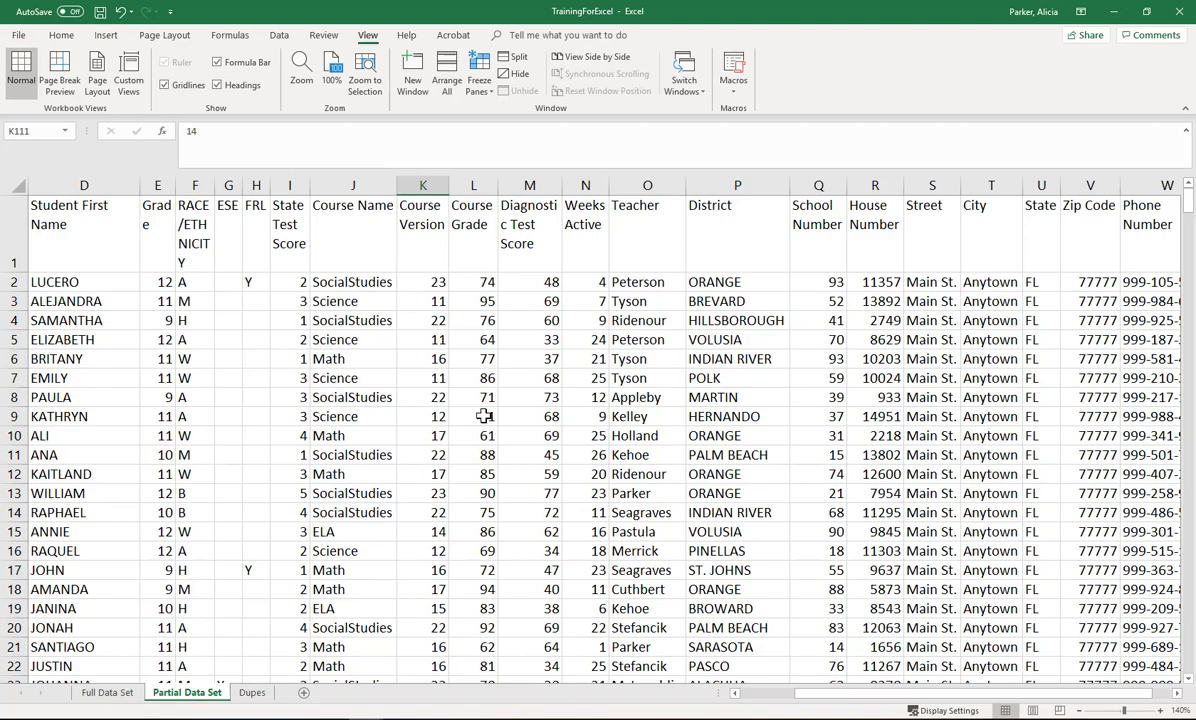
scroll(484, 418, "down", 14)
scroll(484, 420, "down", 17)
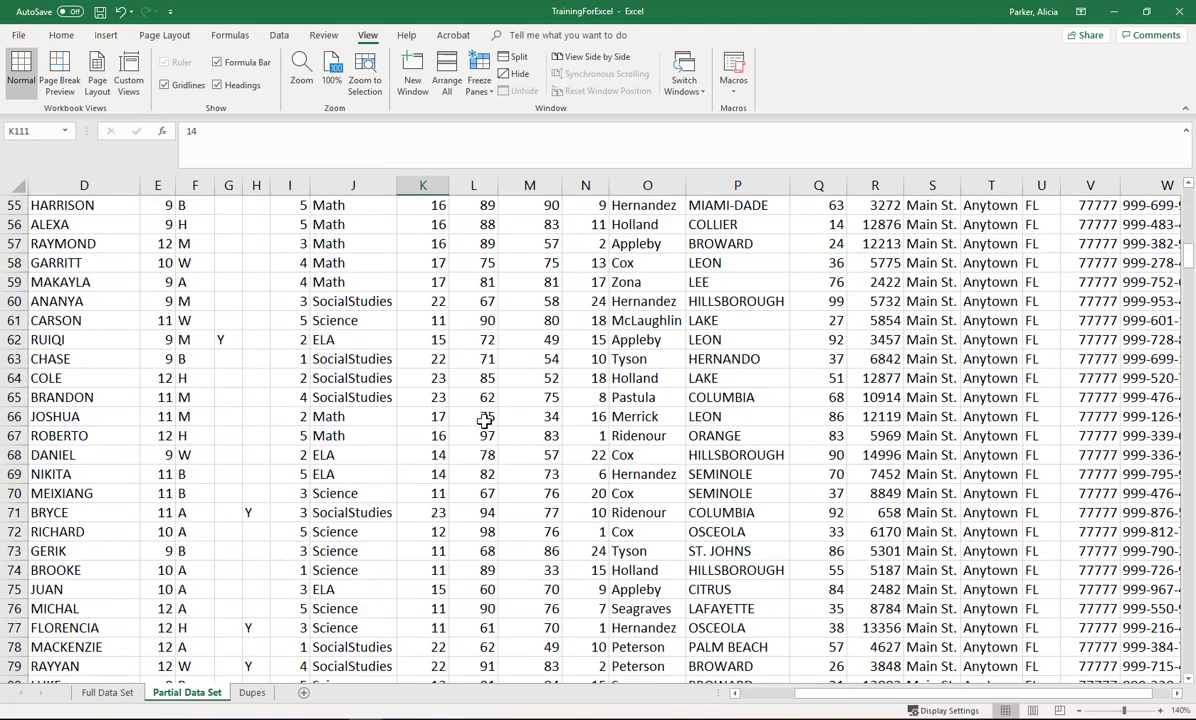
scroll(484, 420, "down", 2)
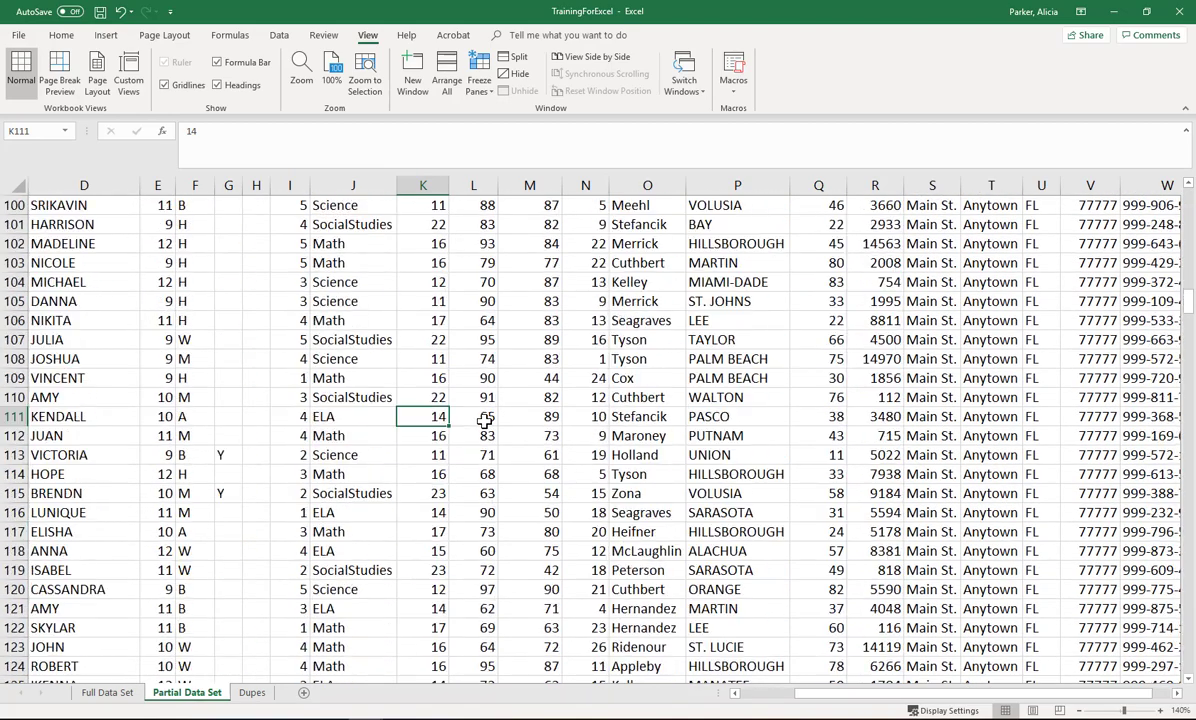
scroll(484, 415, "down", 1)
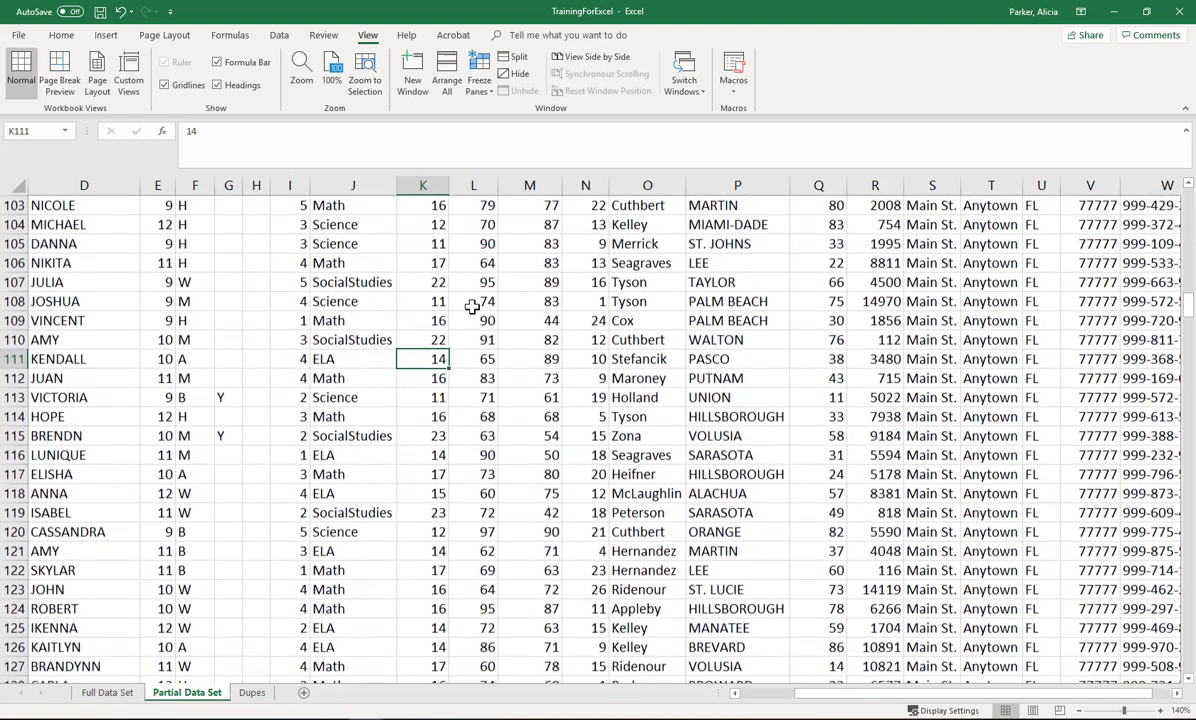
Apply Freeze Top Row while row 103 is the first row in view, and check it on the records below
left_click(483, 88)
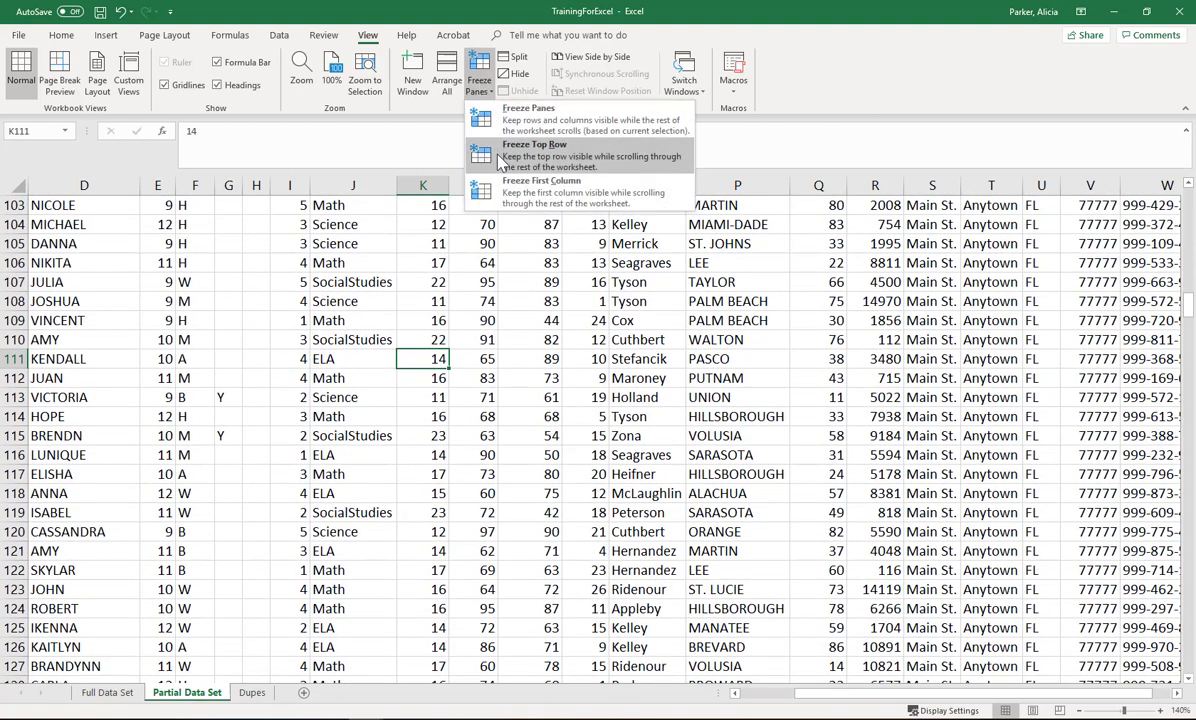
left_click(500, 160)
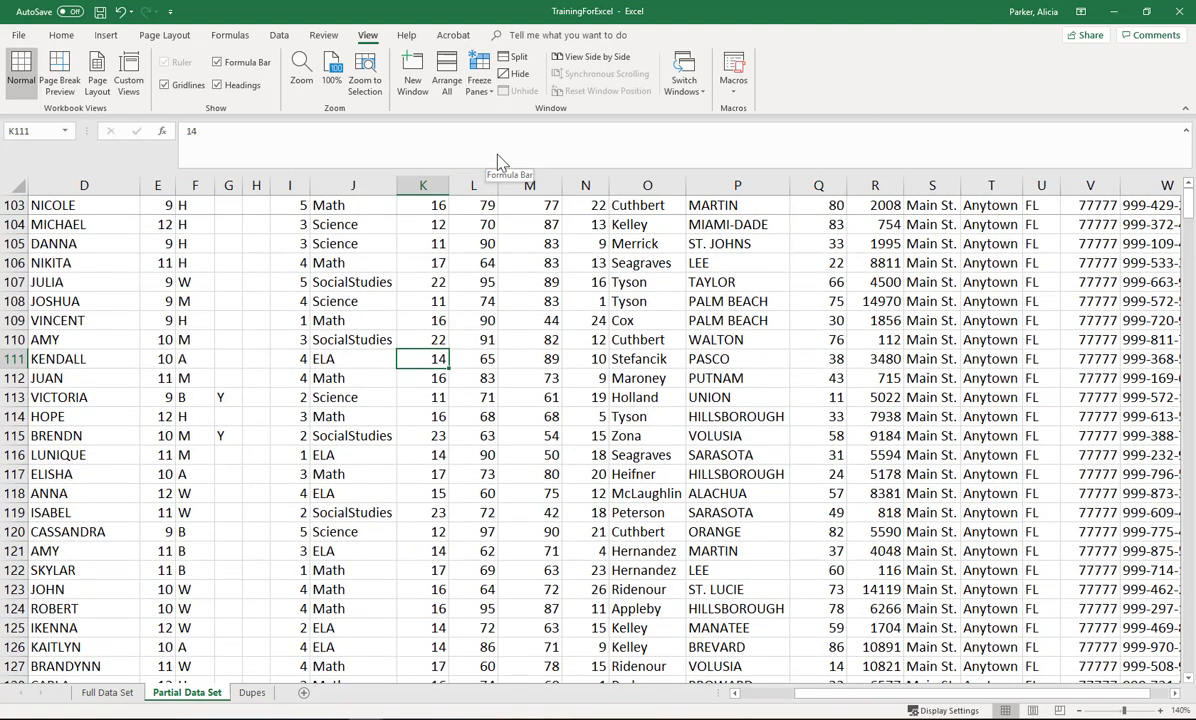
scroll(524, 414, "down", 18)
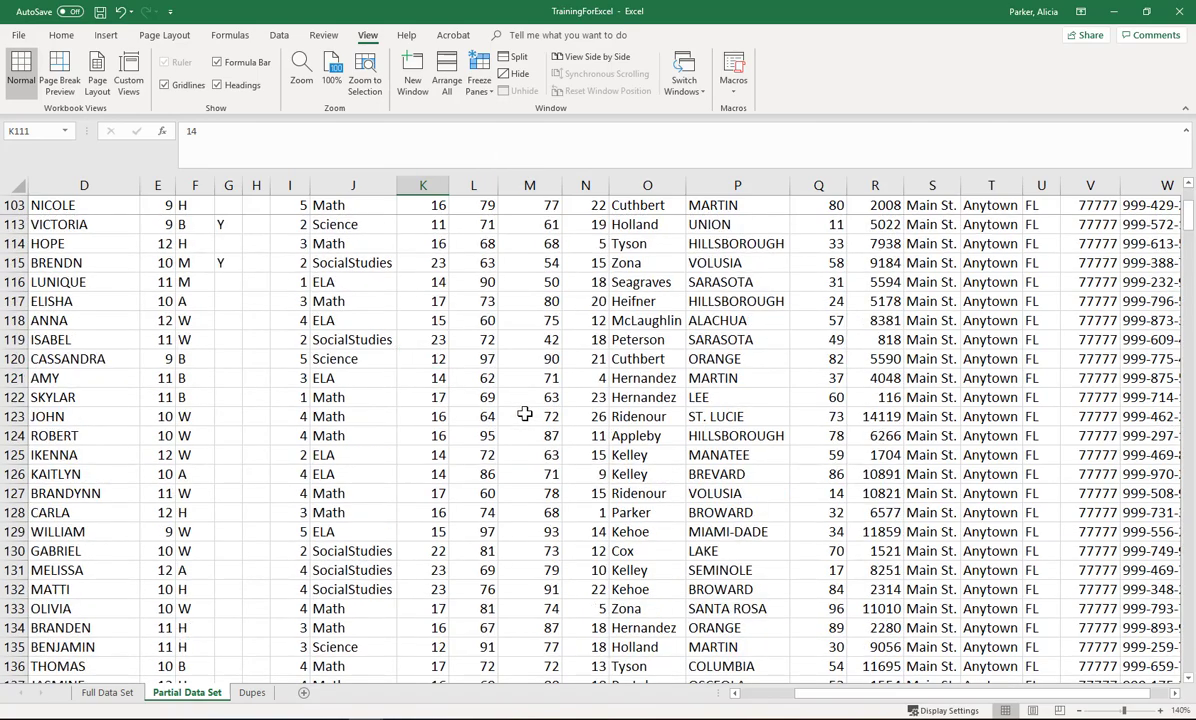
scroll(524, 414, "down", 2)
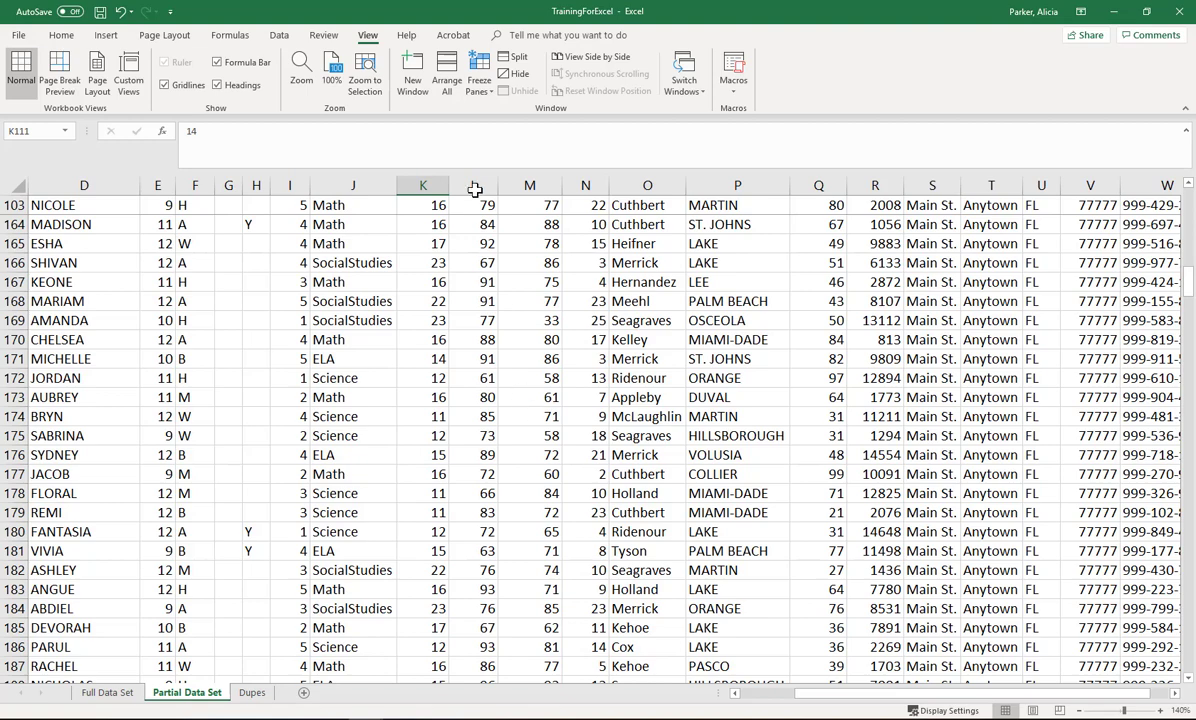
Unfreeze row 103 and return to header row 1
left_click(478, 78)
left_click(540, 120)
scroll(680, 310, "up", 4)
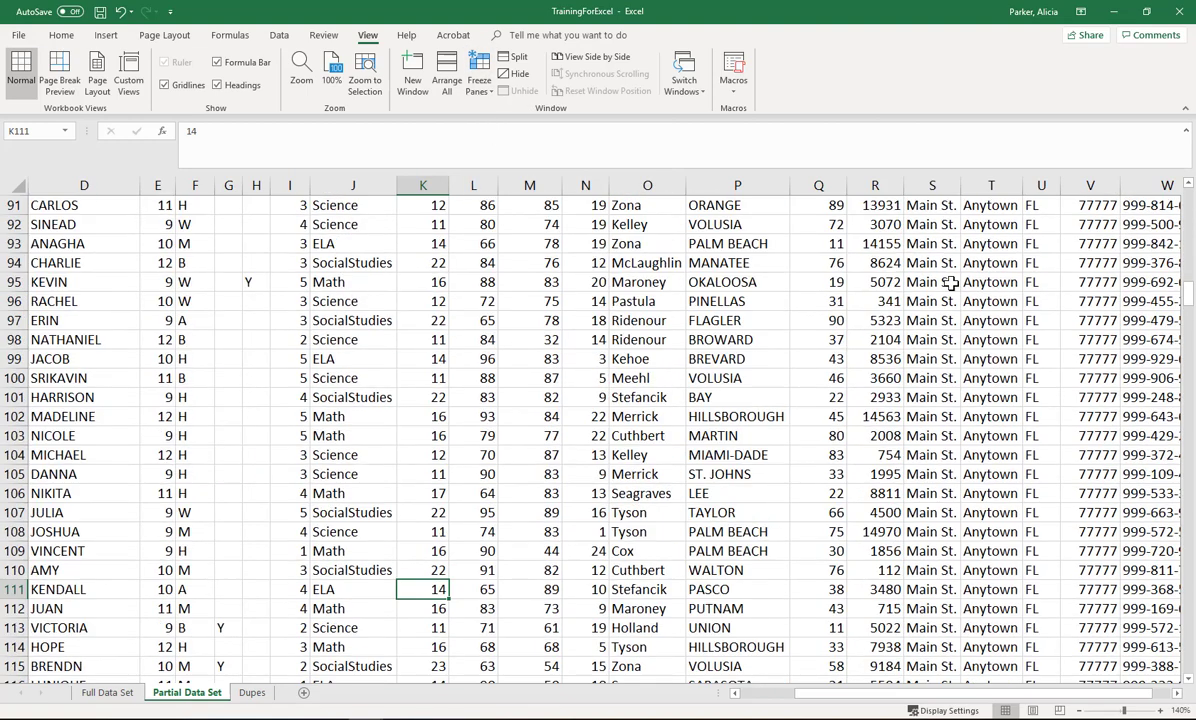
left_click_drag(1188, 185, 1187, 190)
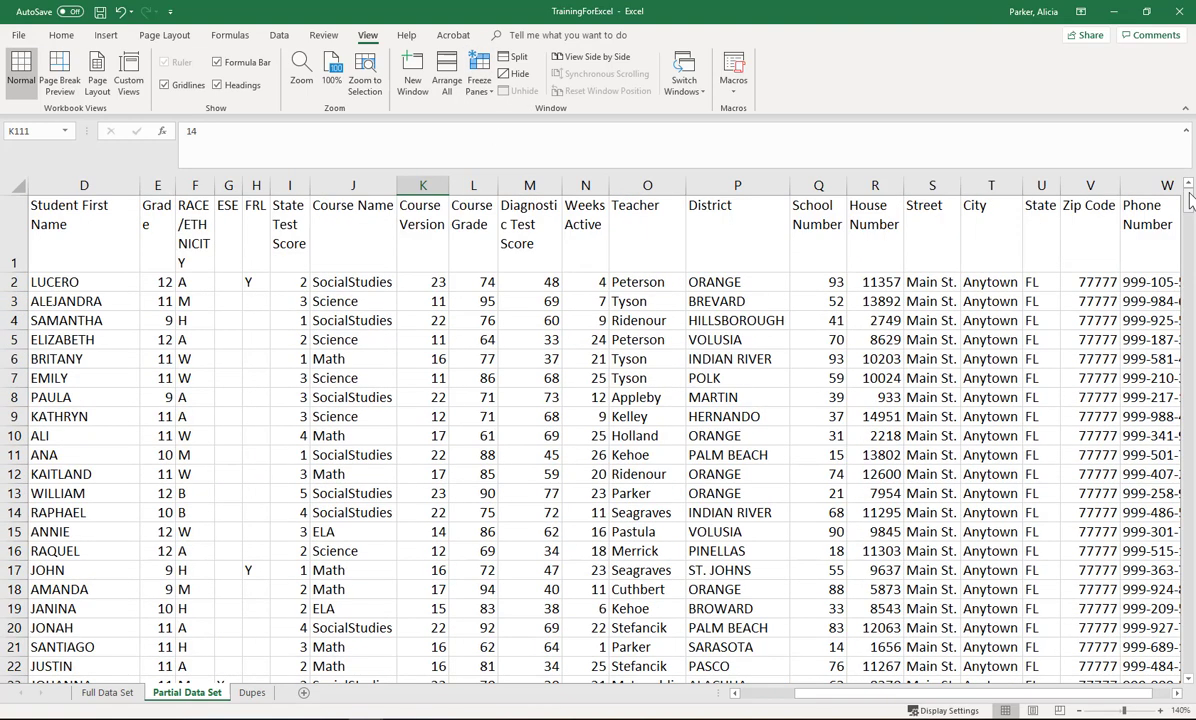
Apply Freeze Top Row with header row 1 as the first row in view
left_click(484, 92)
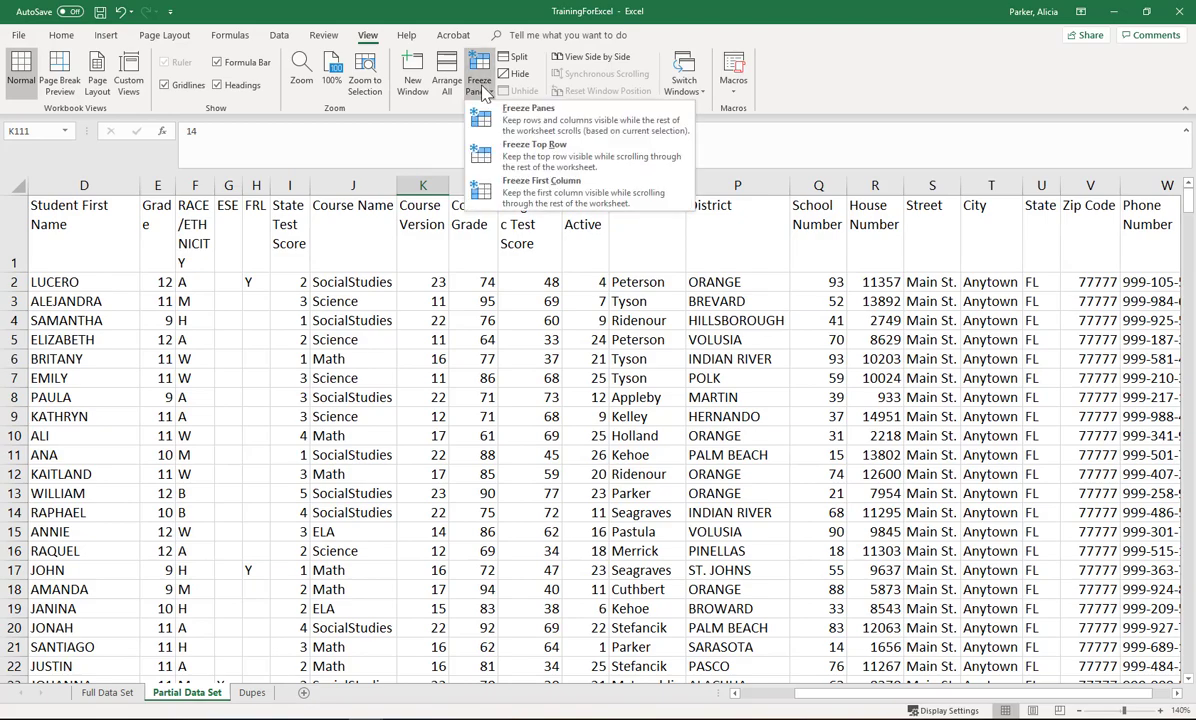
left_click(503, 150)
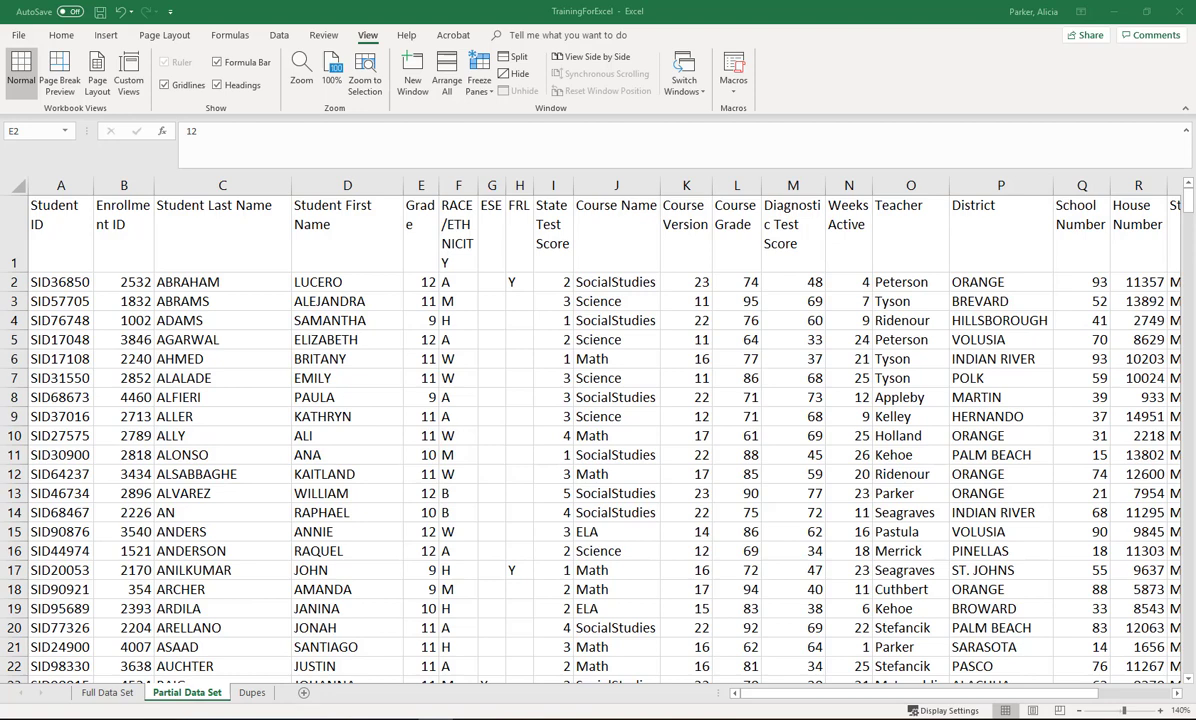
Freeze the first column and check that Student ID holds while viewing the columns through Random #
left_click(480, 85)
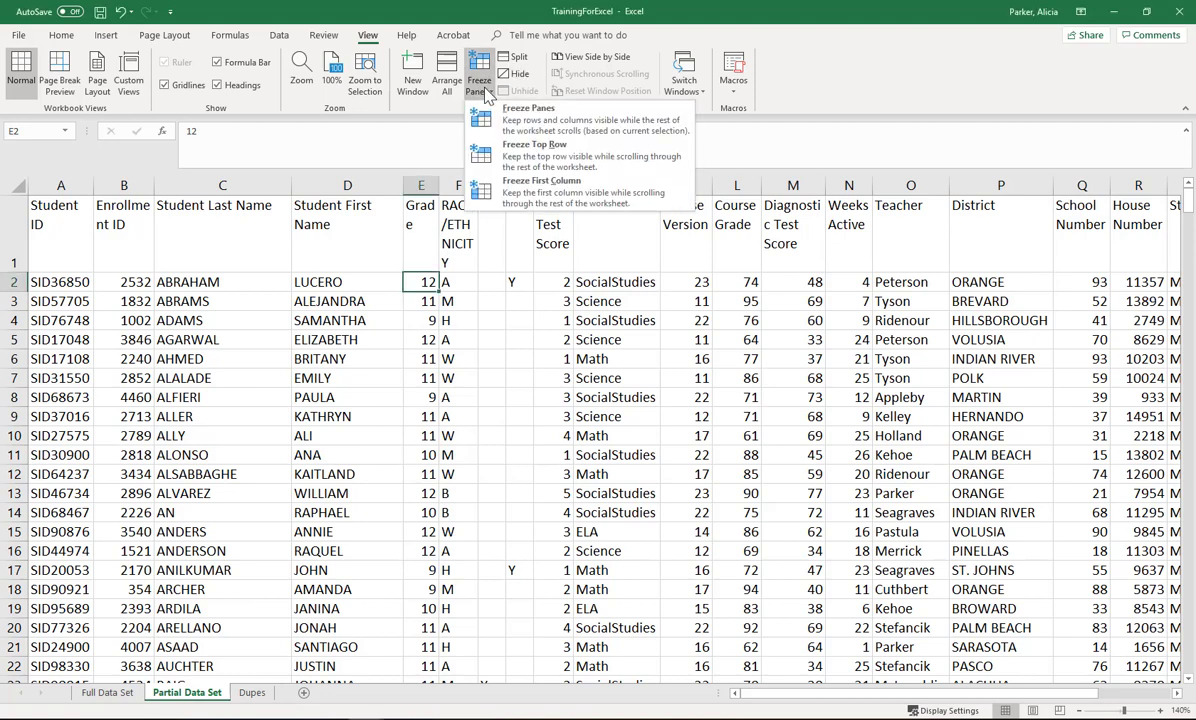
left_click(492, 187)
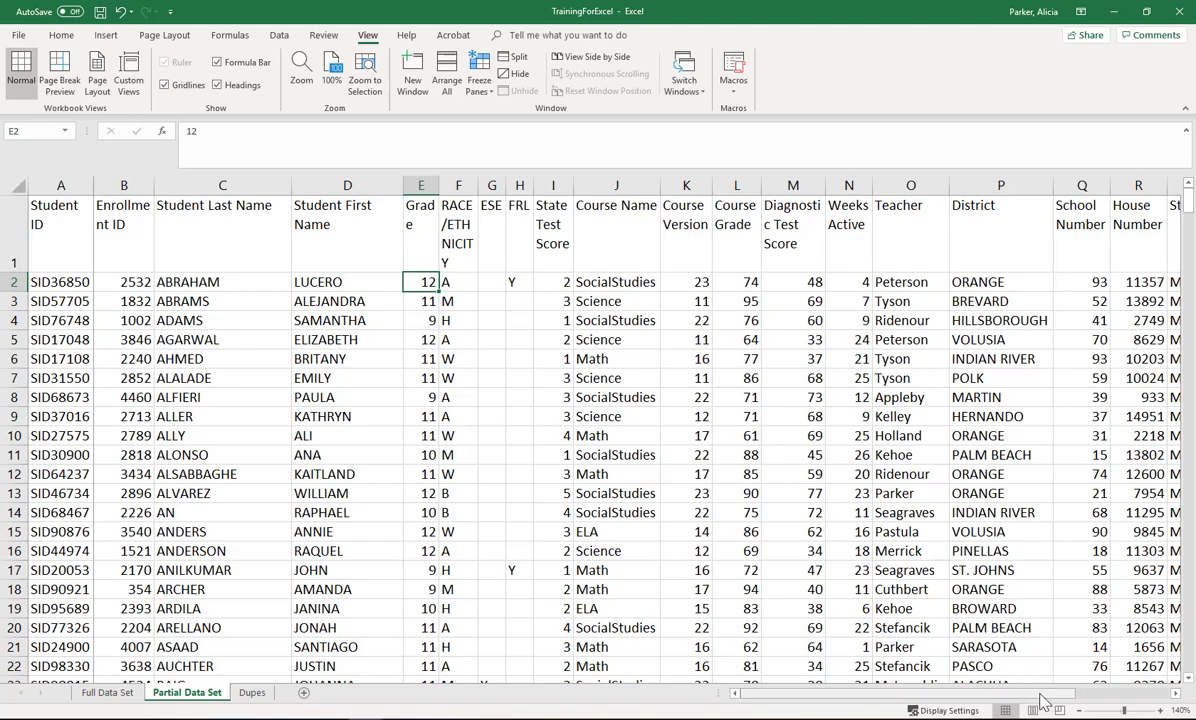
left_click_drag(1042, 695, 1142, 703)
left_click(1176, 700)
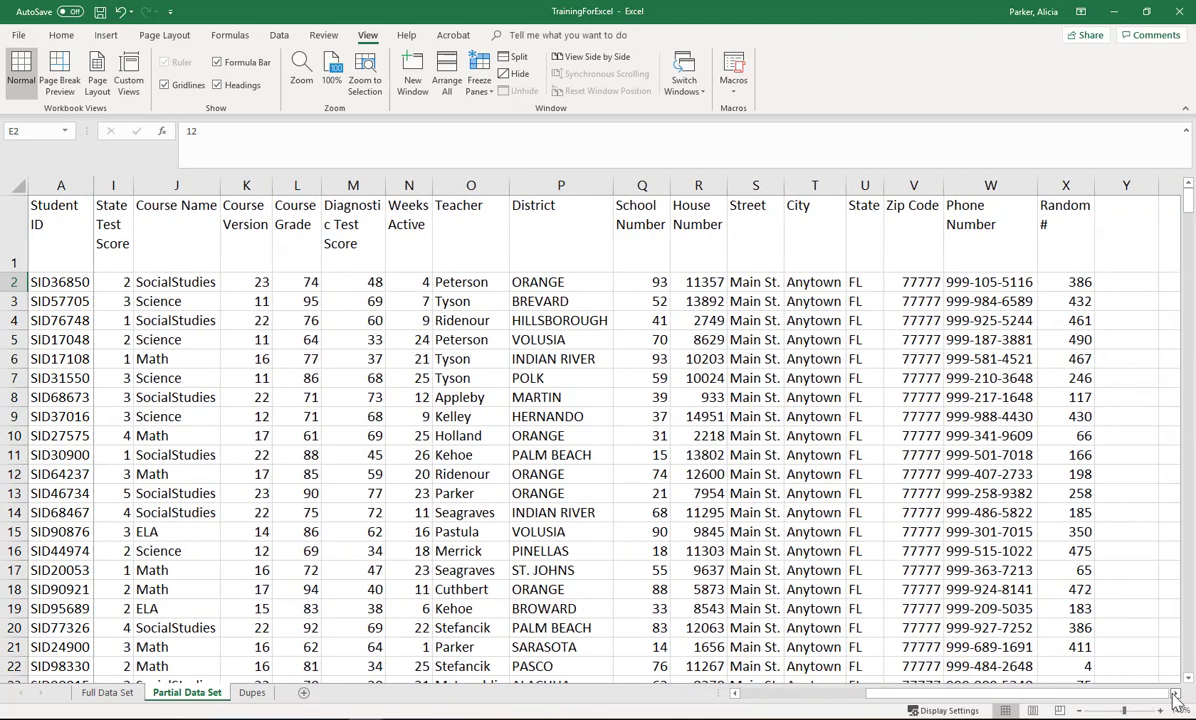
left_click(1176, 700)
left_click(1176, 700)
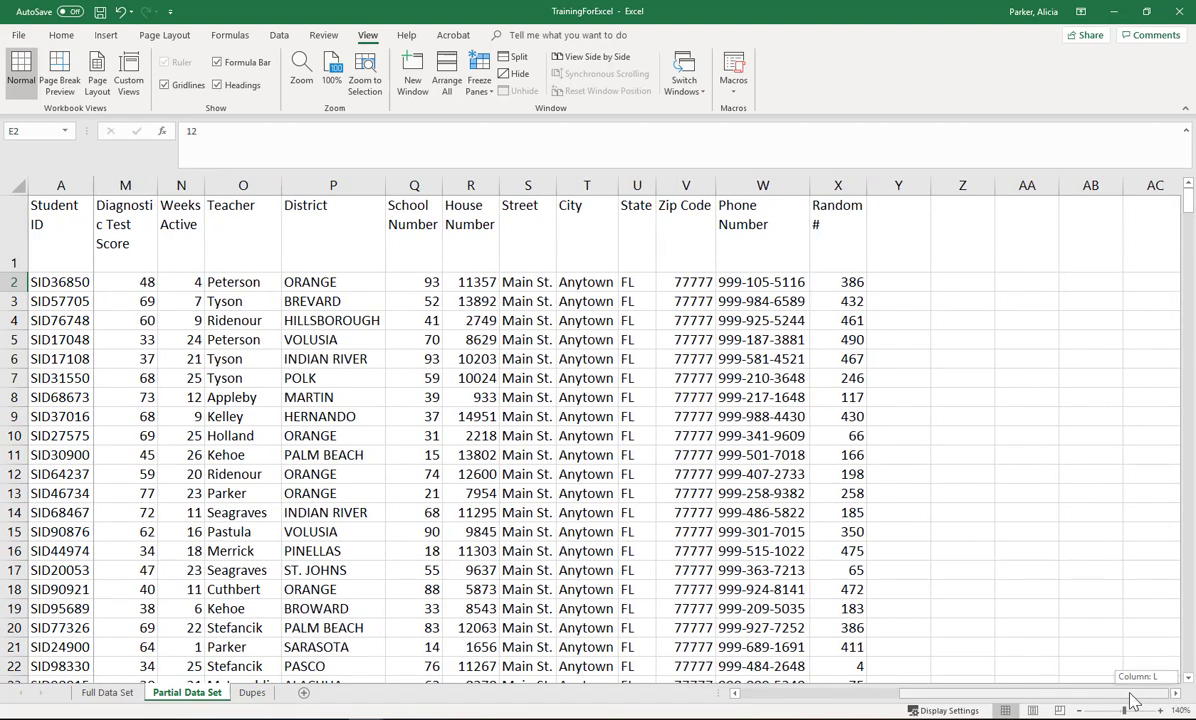
left_click_drag(1150, 702, 990, 709)
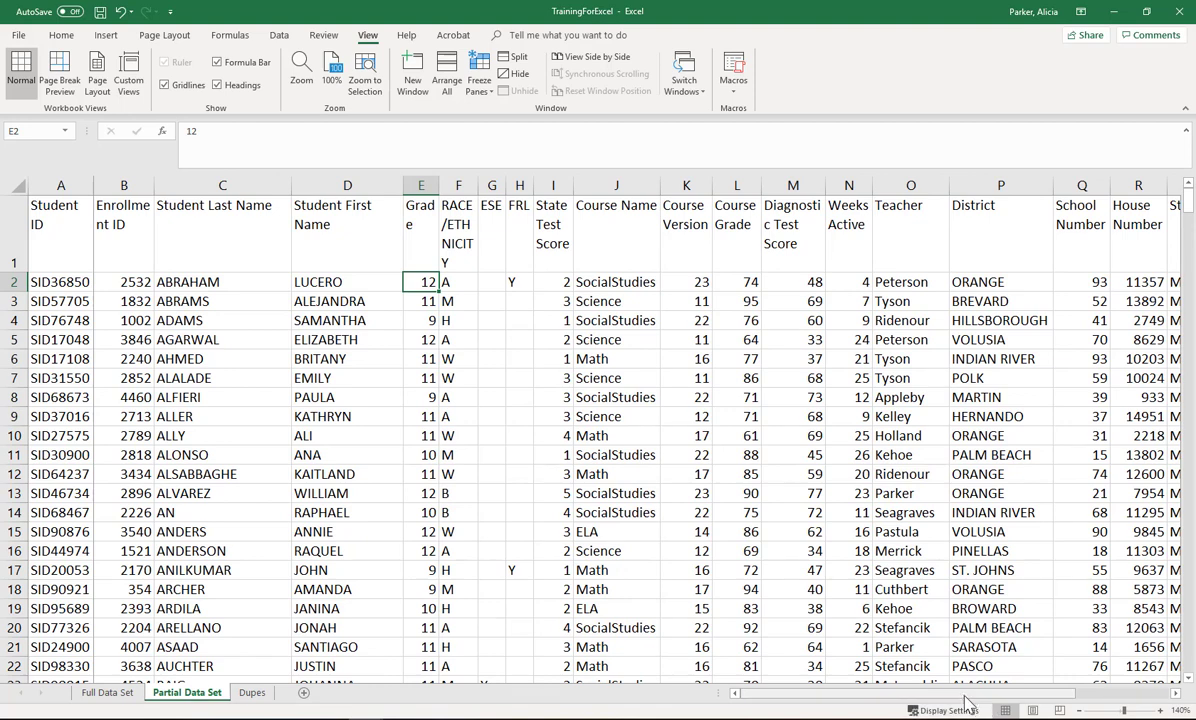
Replace the first-column freeze with panes frozen at cell E2, holding row 1 and columns A to D, and check it down and across the sheet
left_click(479, 75)
left_click(490, 116)
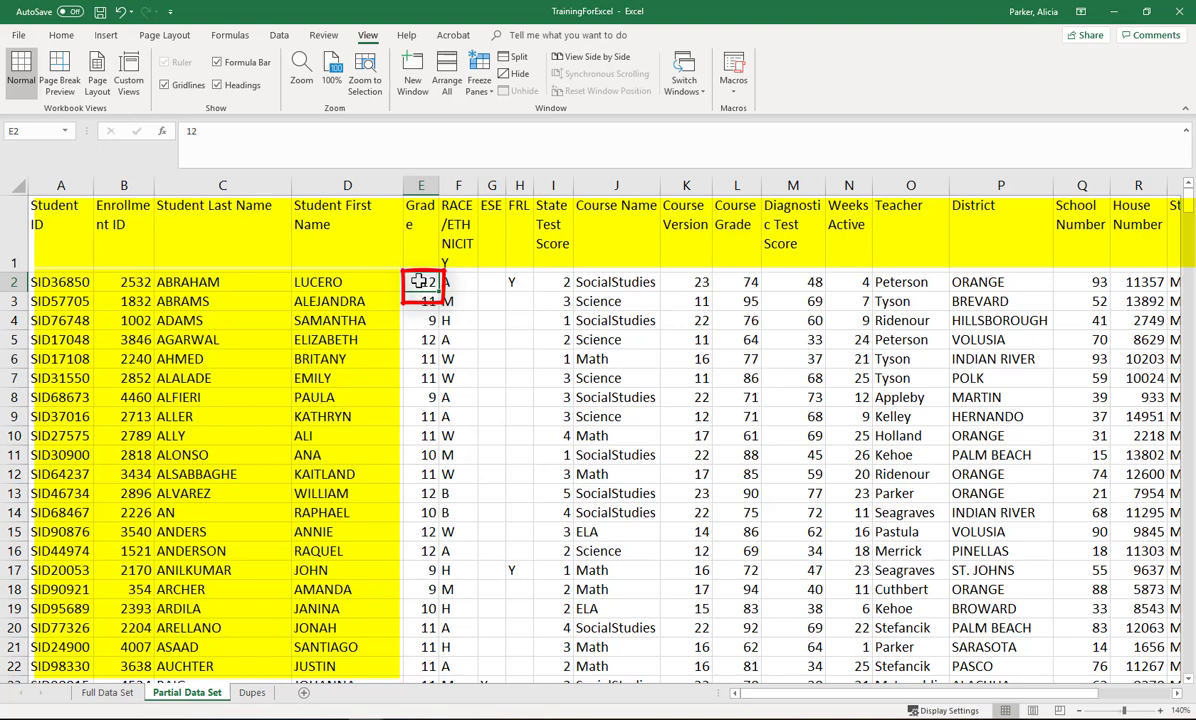
left_click(478, 82)
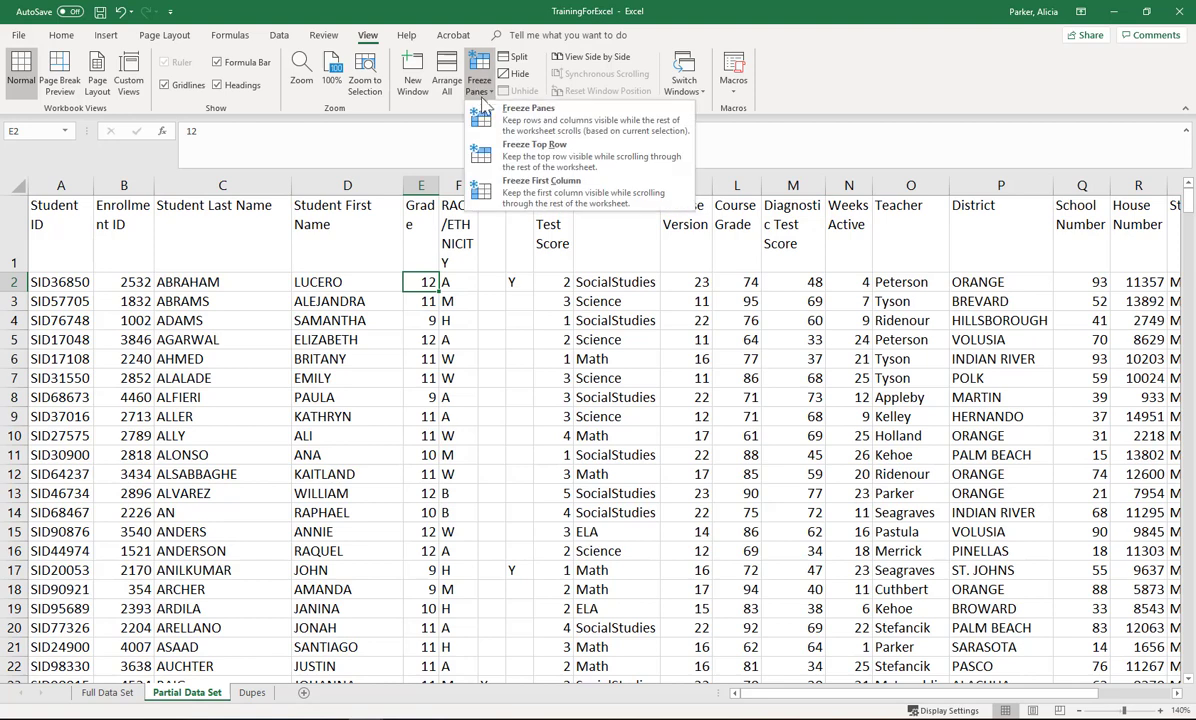
left_click(493, 119)
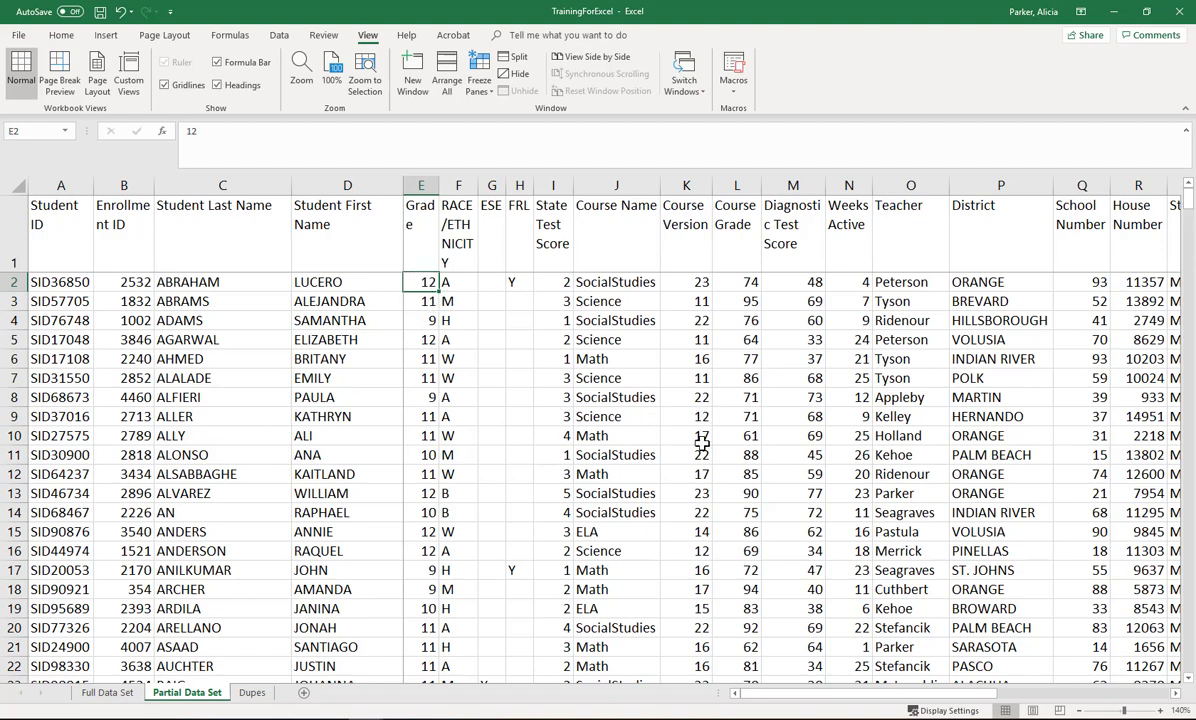
scroll(700, 455, "down", 5)
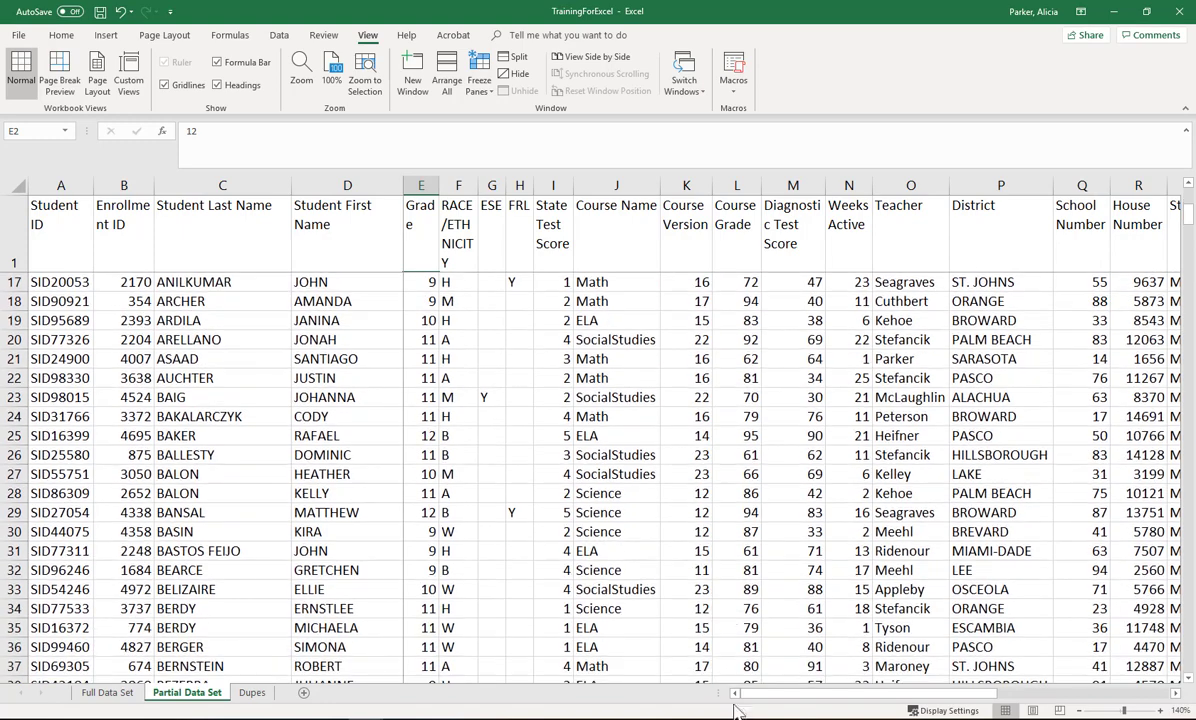
left_click_drag(758, 695, 938, 697)
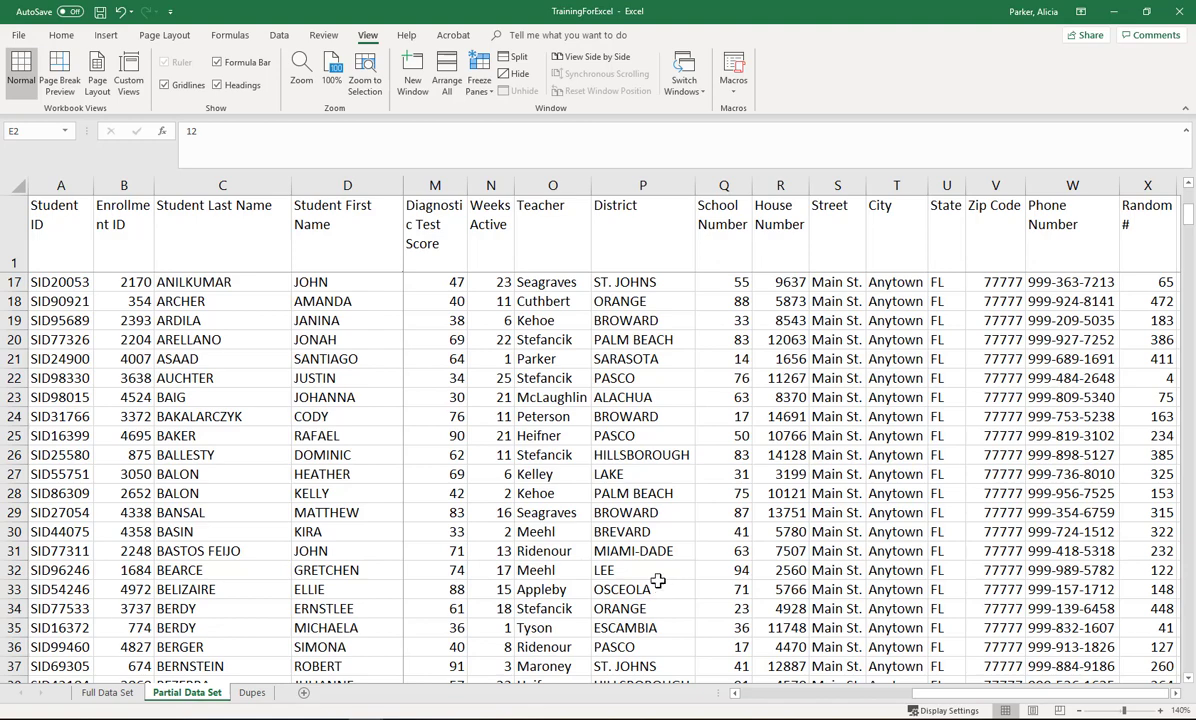
Unfreeze the header row and columns A to D
left_click(479, 88)
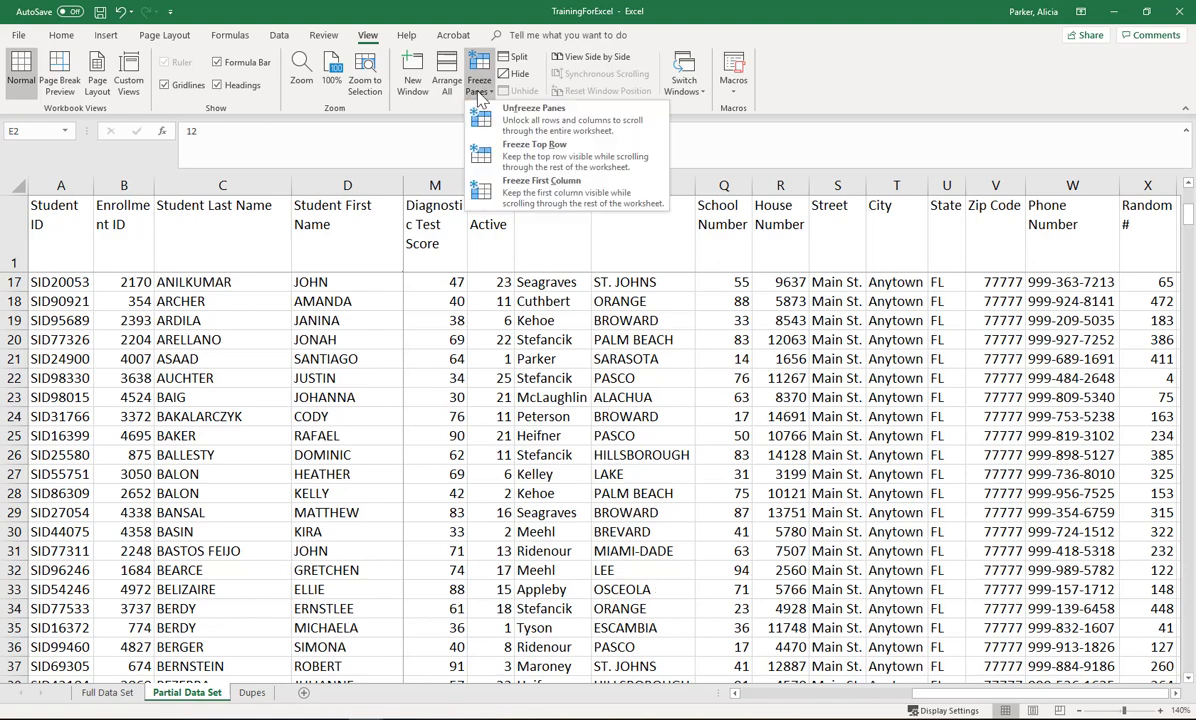
left_click(485, 113)
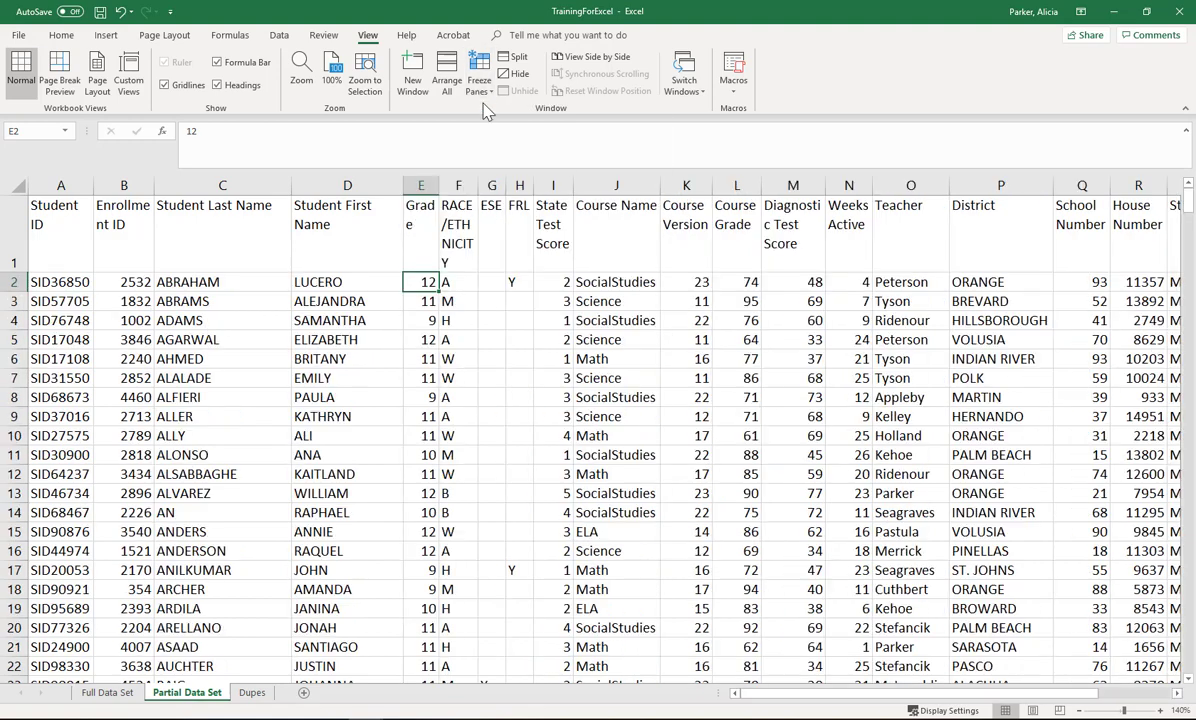